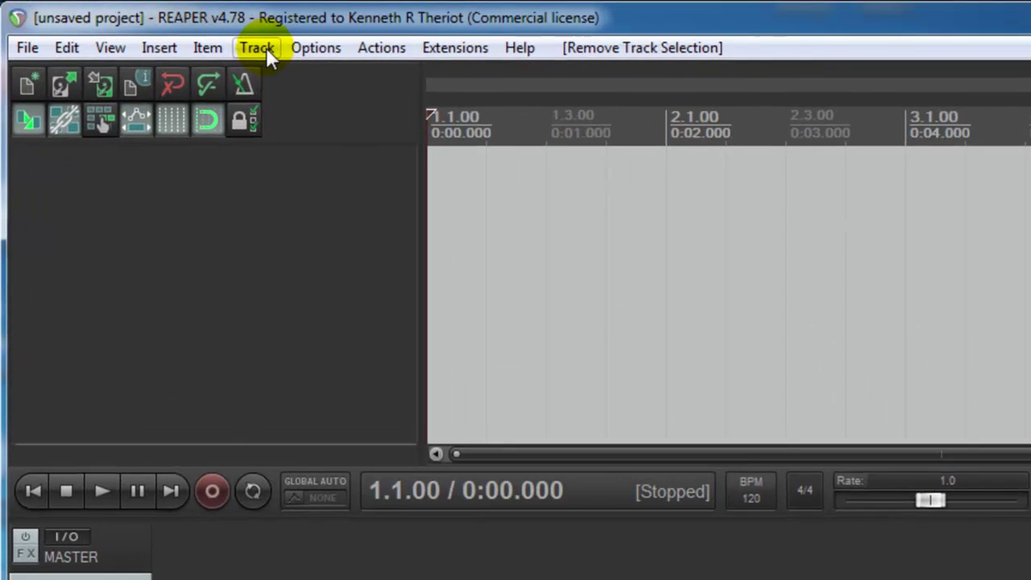
# Add Track 1 to the empty project with Ctrl+T and record-arm it on Input 1.
pyautogui.click(265, 50)
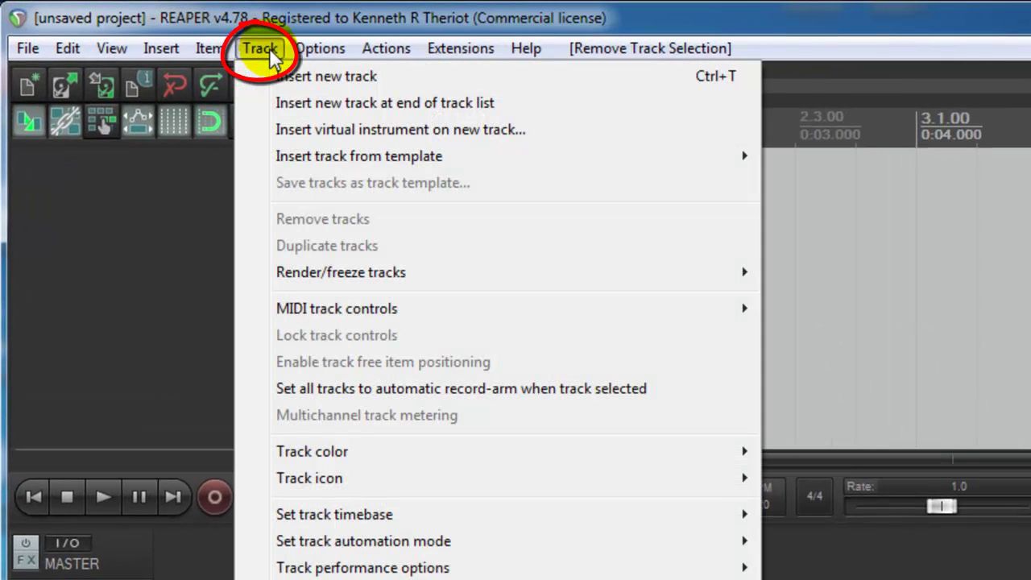
pyautogui.click(347, 79)
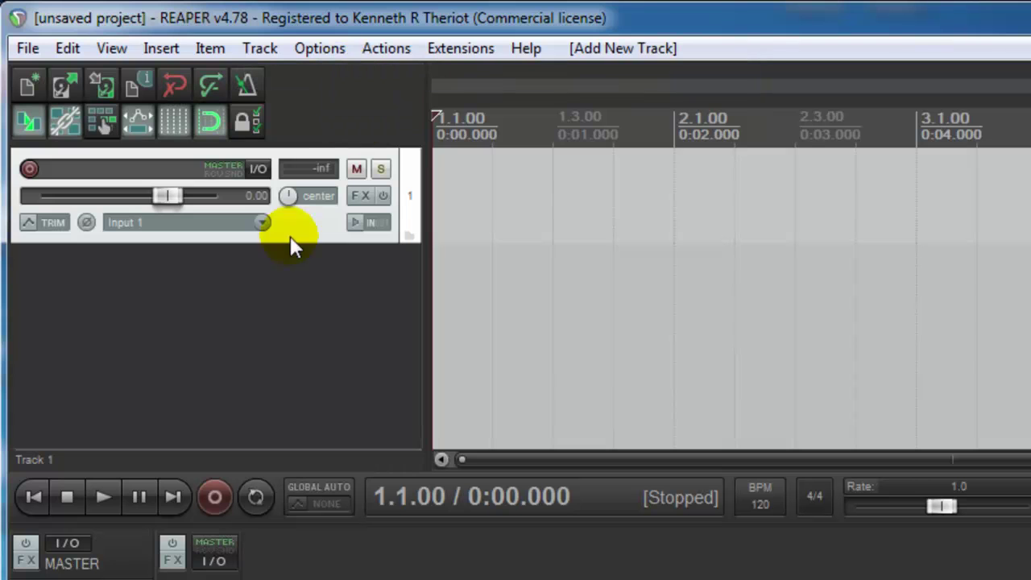
pyautogui.hotkey('ctrl', 'z')
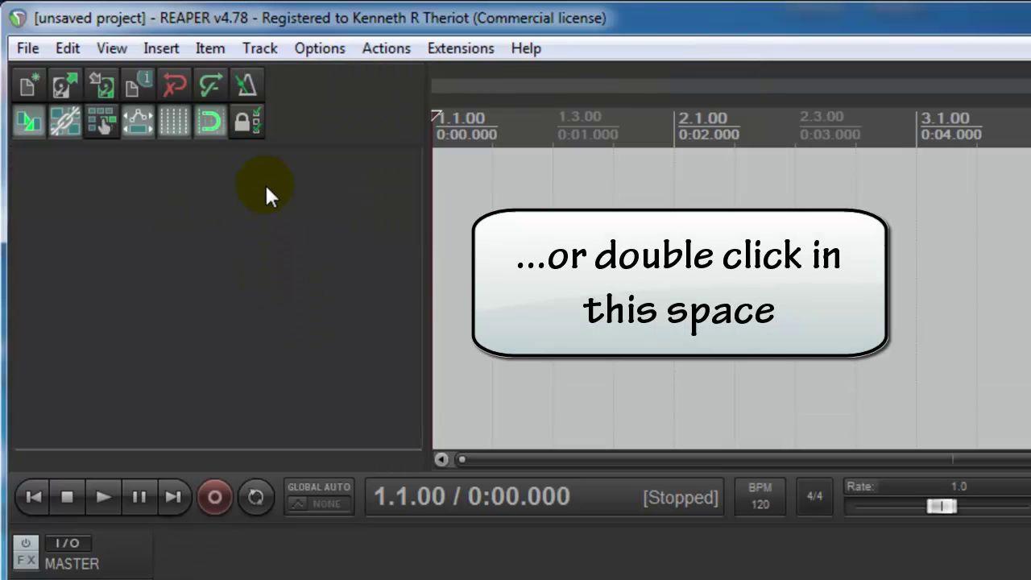
pyautogui.doubleClick(281, 178)
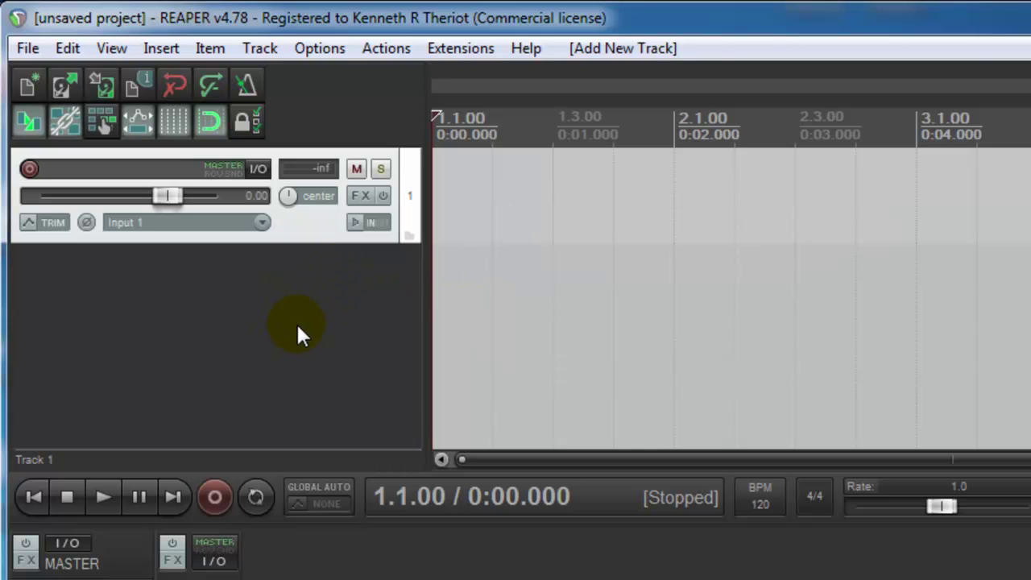
pyautogui.press('Delete')
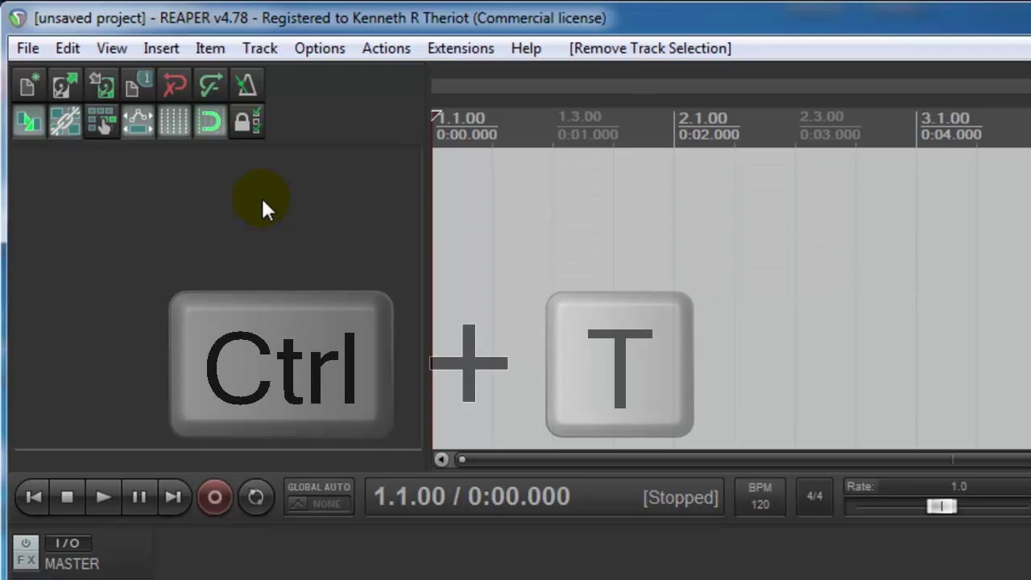
pyautogui.hotkey('ctrl', 't')
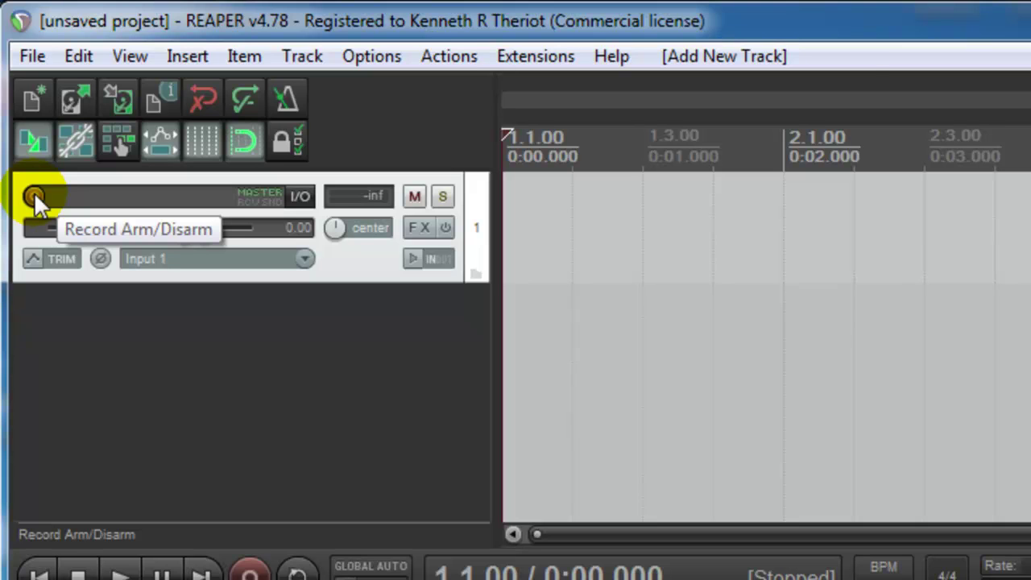
pyautogui.click(34, 195)
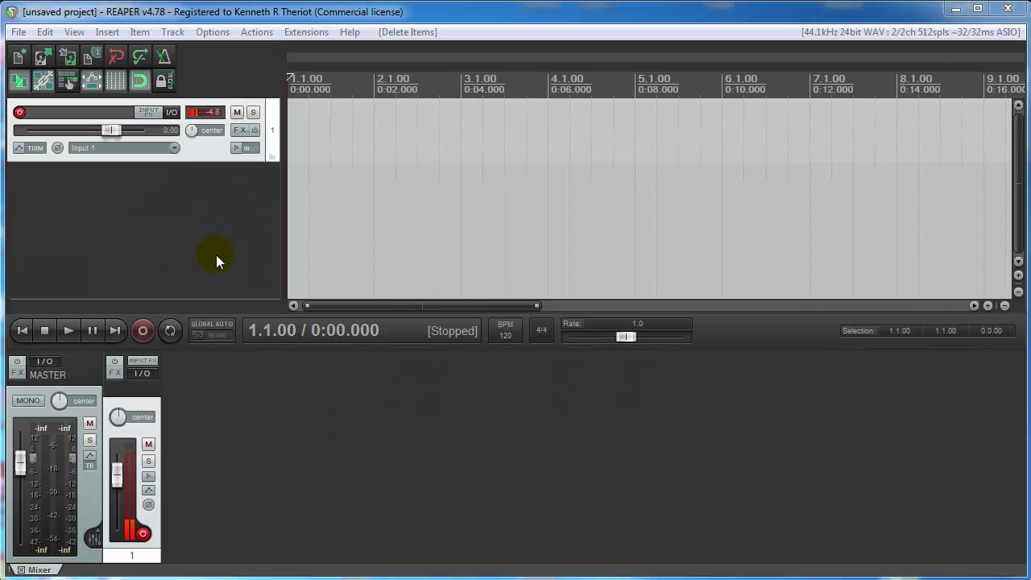
# Check in Preferences that the audio device is ASIO with the Focusrite USB 2.0 Audio Driver, then close it.
pyautogui.click(214, 33)
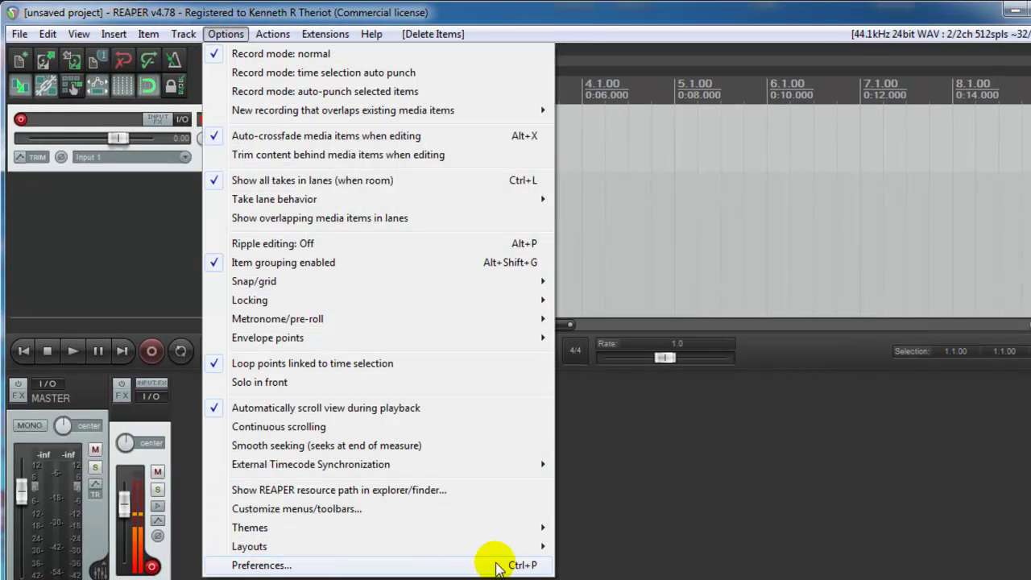
pyautogui.click(267, 564)
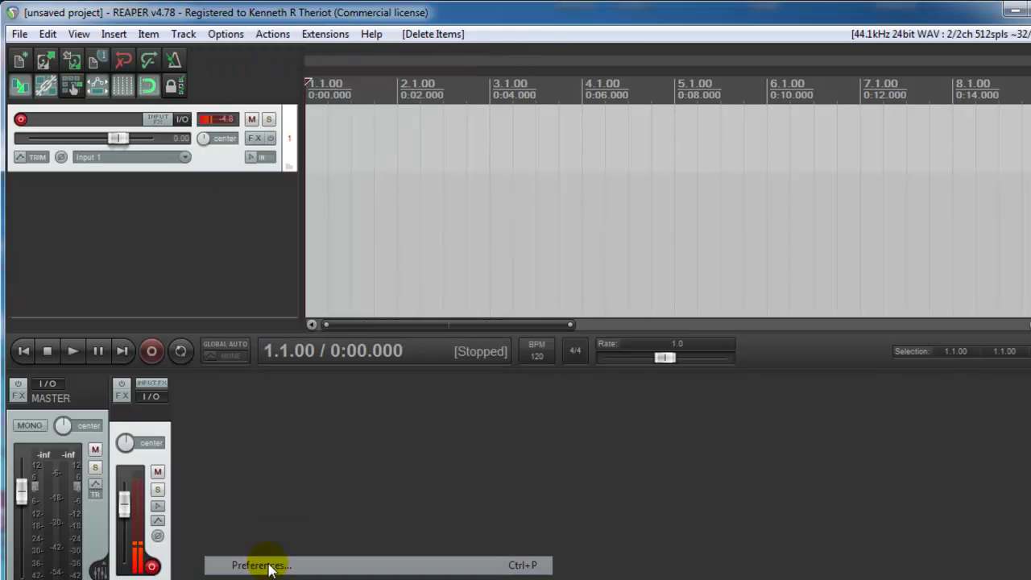
pyautogui.scroll(2, 462, 237)
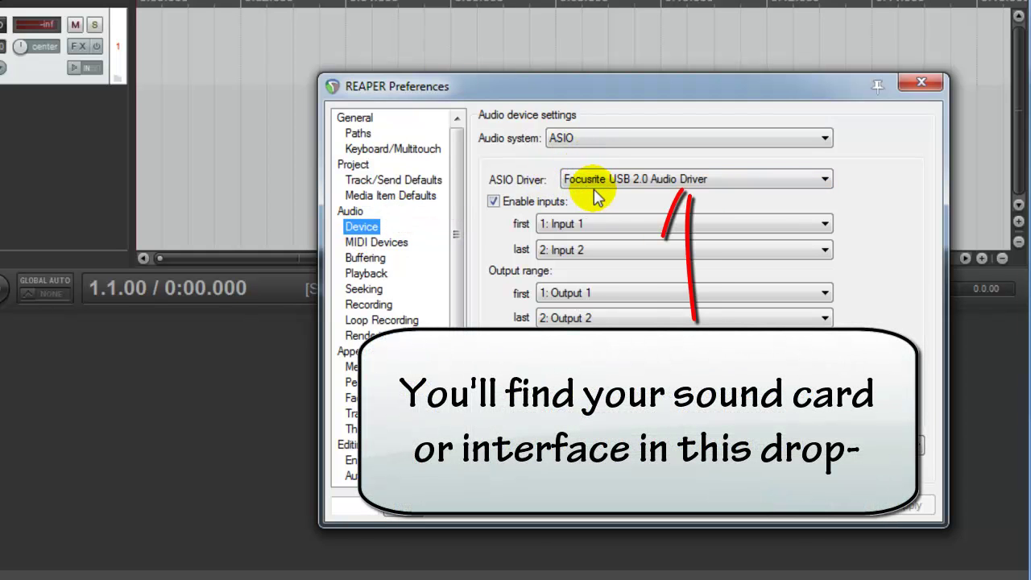
pyautogui.click(794, 505)
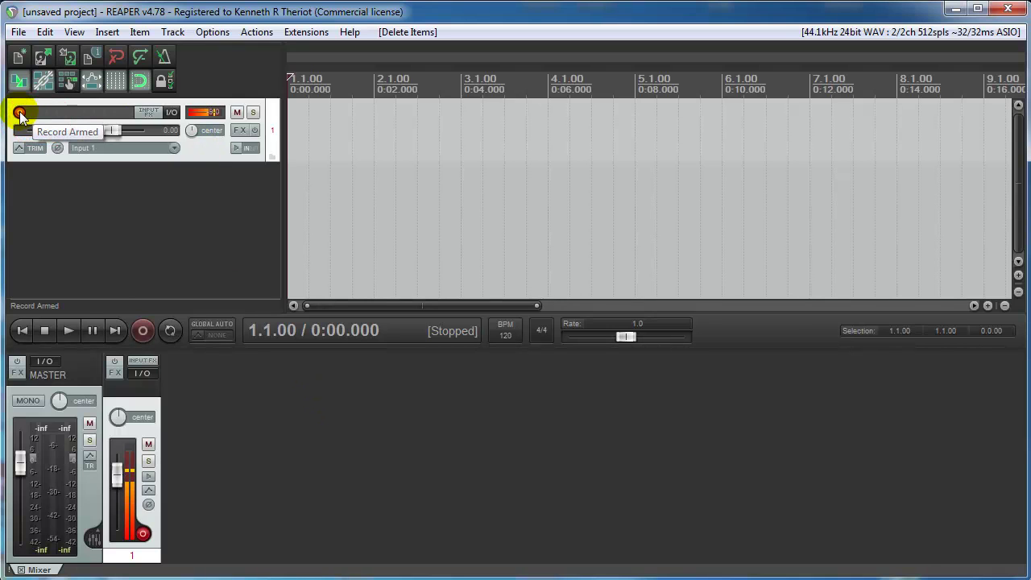
# Record about ten seconds of voice onto Track 1 as 01-150506_1737.wav.
pyautogui.click(144, 331)
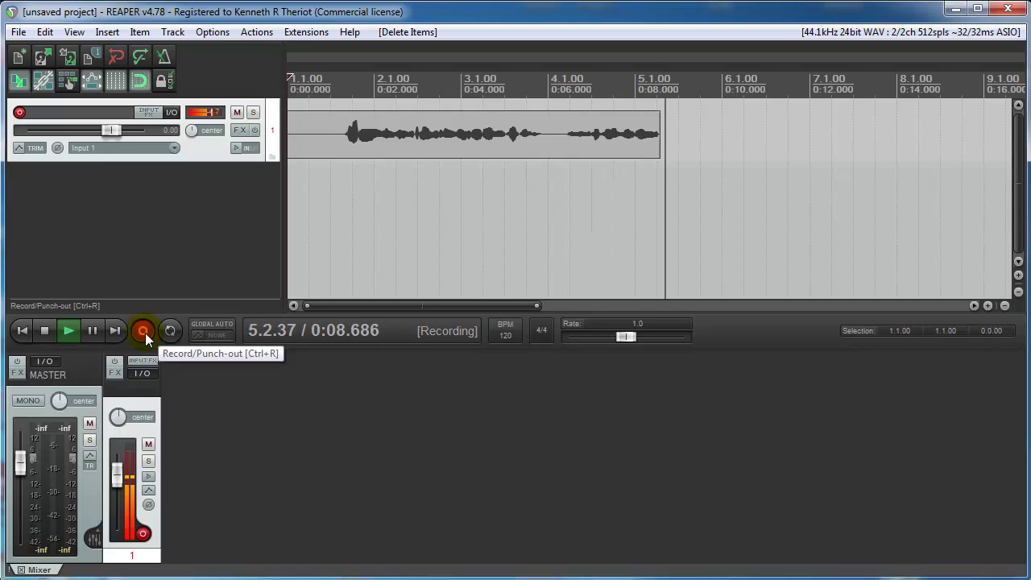
pyautogui.click(45, 331)
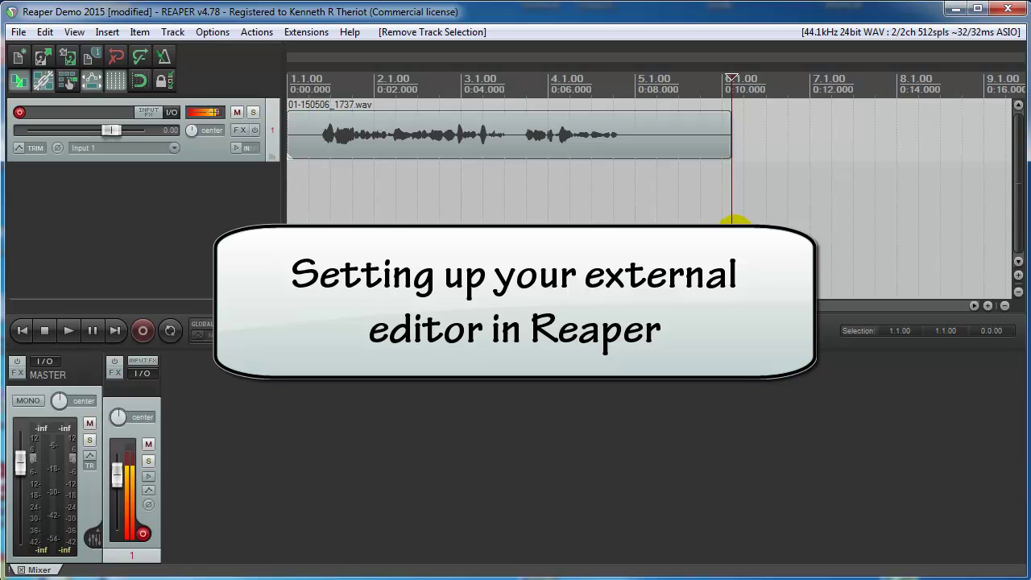
# In Preferences, go to External Editors and start a new editor entry.
pyautogui.click(208, 33)
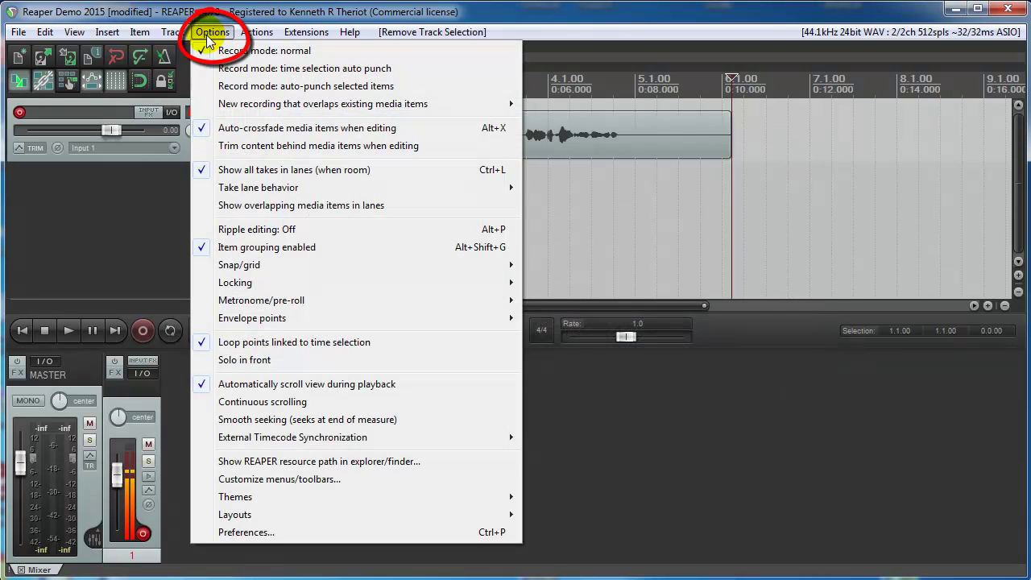
pyautogui.click(246, 532)
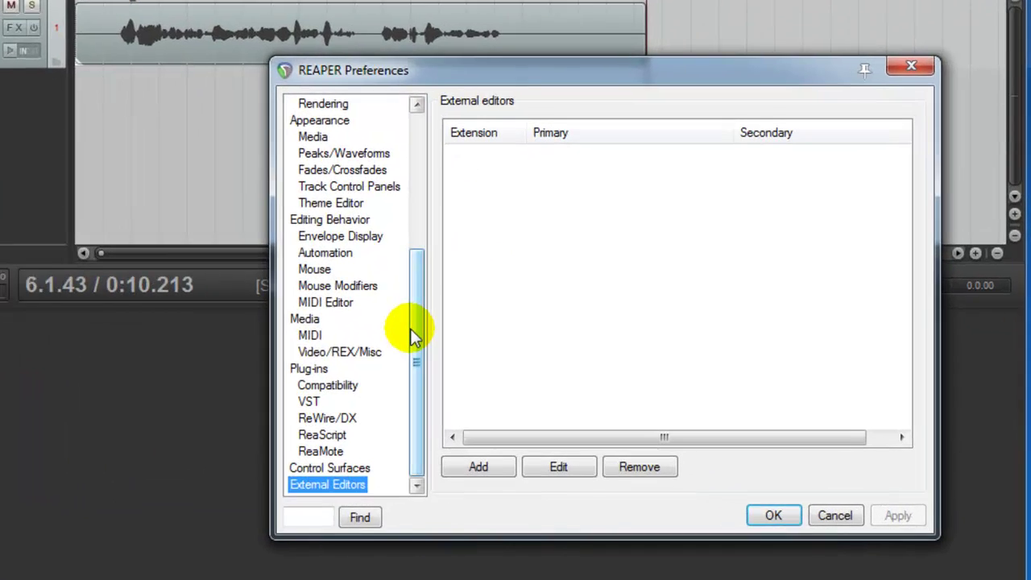
pyautogui.moveTo(412, 335); pyautogui.dragTo(410, 441)
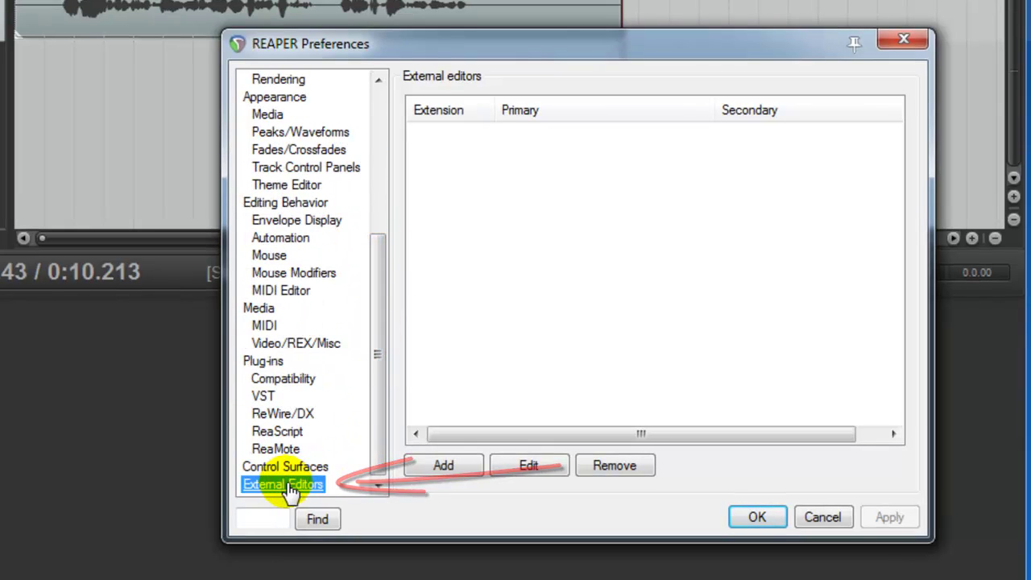
pyautogui.click(461, 469)
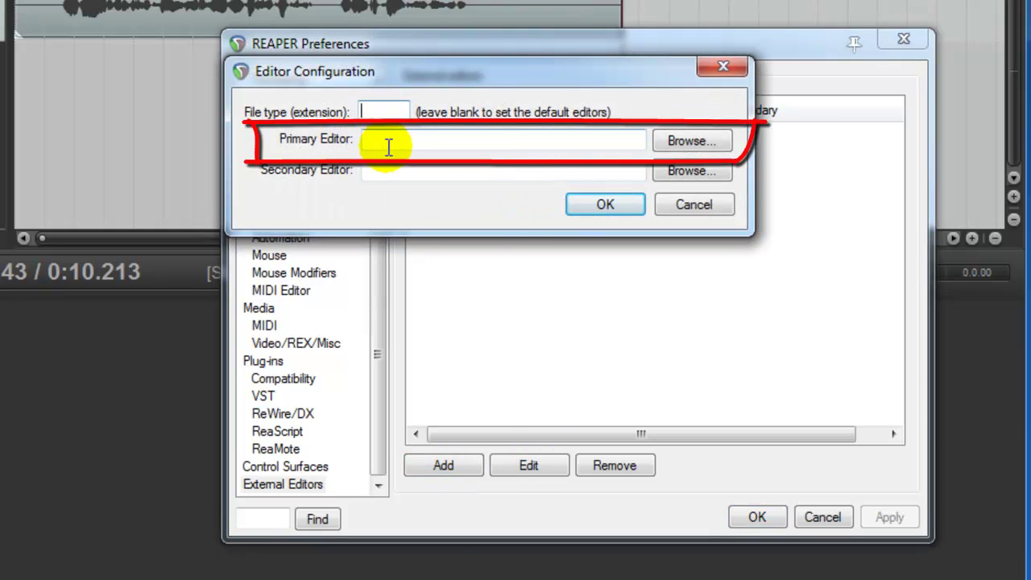
# Set Program Files (x86)\Audacity\audacity.exe as the primary editor and close Preferences.
pyautogui.click(691, 141)
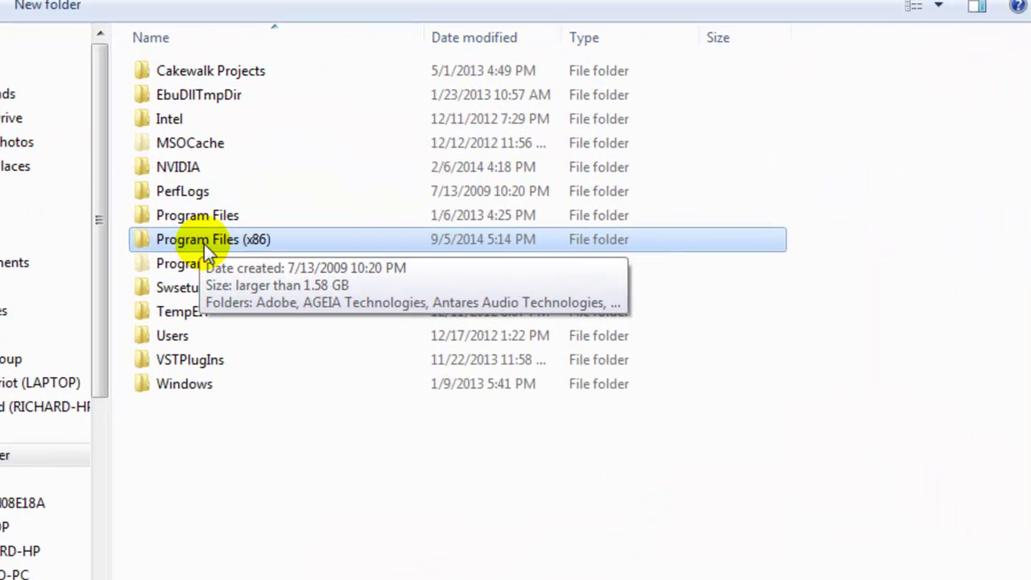
pyautogui.doubleClick(201, 238)
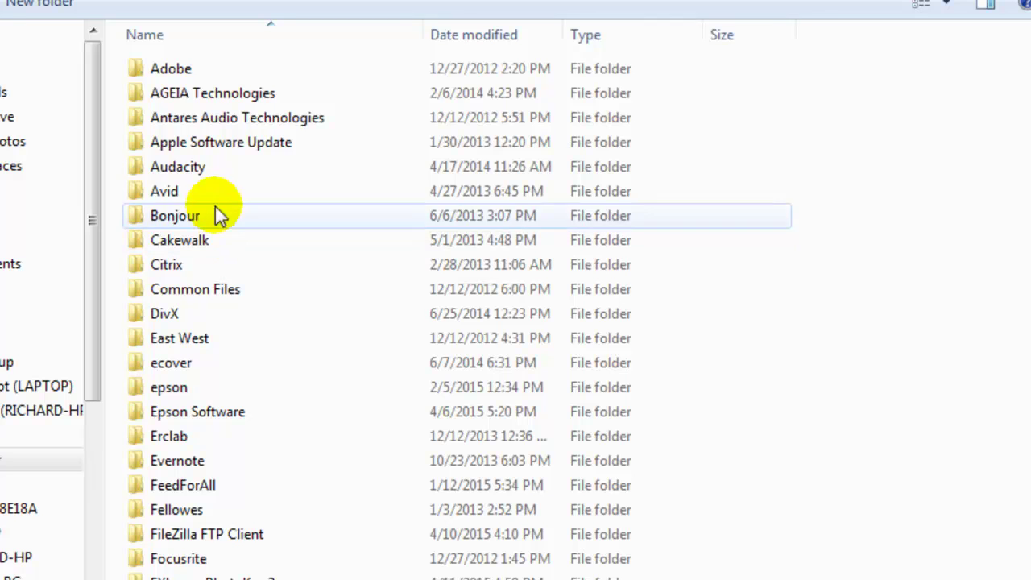
pyautogui.click(176, 171)
pyautogui.doubleClick(177, 169)
pyautogui.click(134, 167)
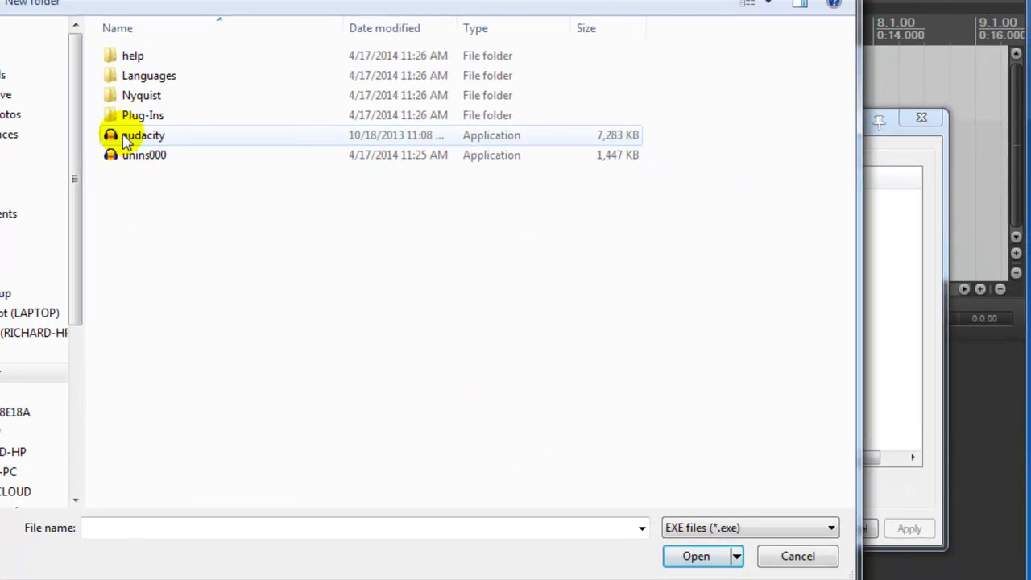
pyautogui.click(695, 558)
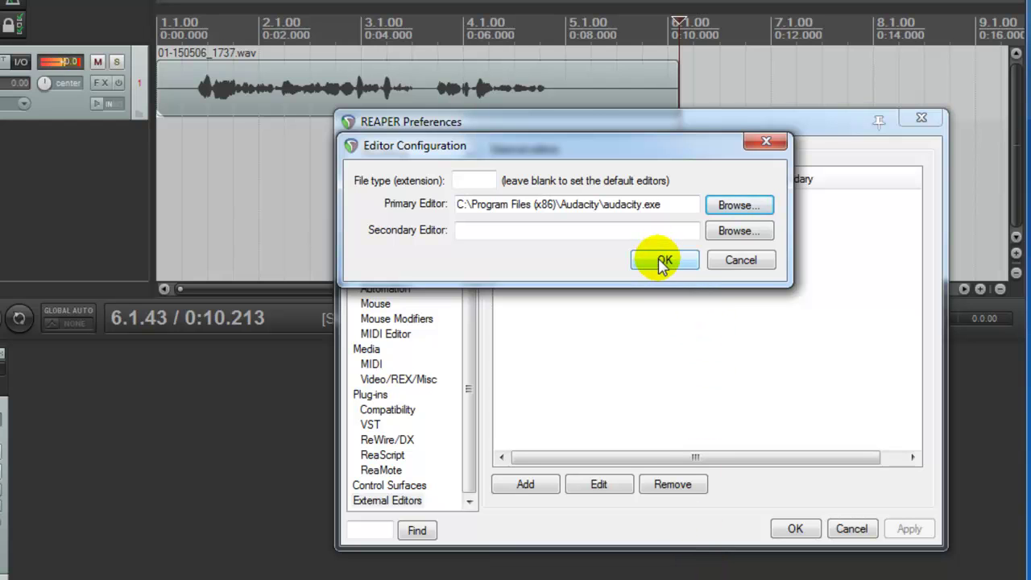
pyautogui.click(662, 261)
pyautogui.moveTo(651, 127); pyautogui.dragTo(520, 76)
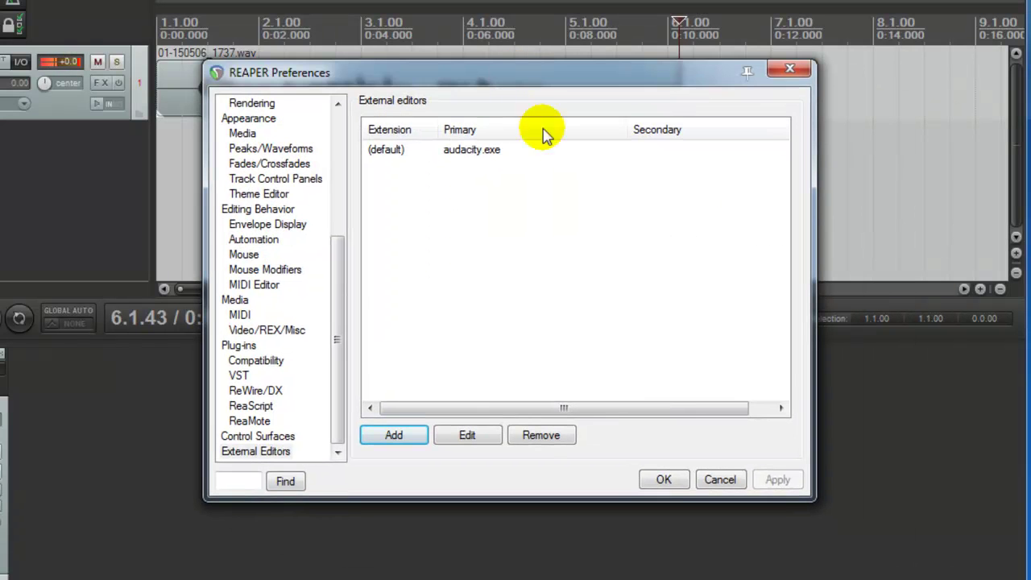
pyautogui.click(667, 482)
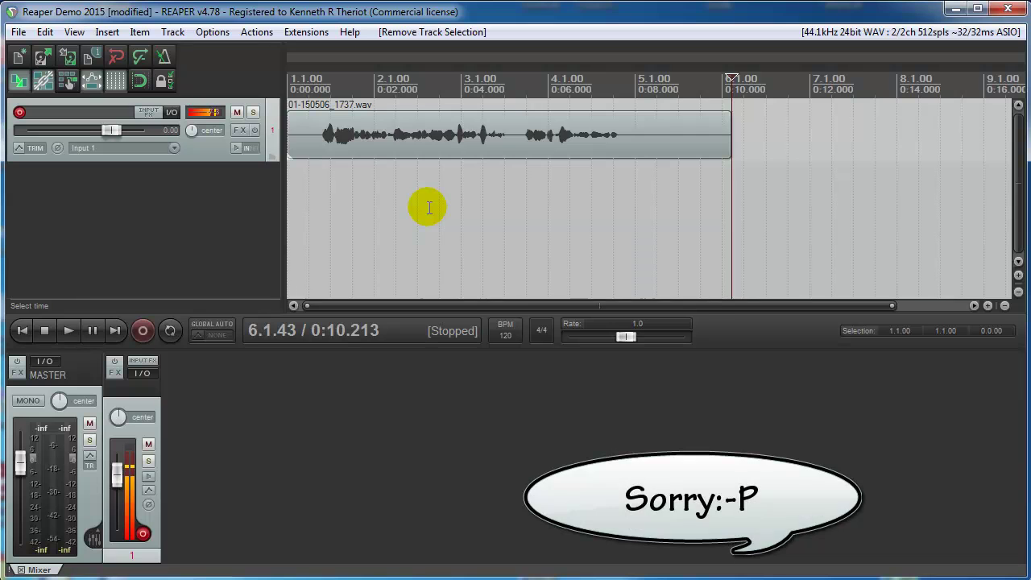
# Select the 01-150506_1737.wav item and open it in audacity.exe with Ctrl+Alt+E.
pyautogui.click(435, 138)
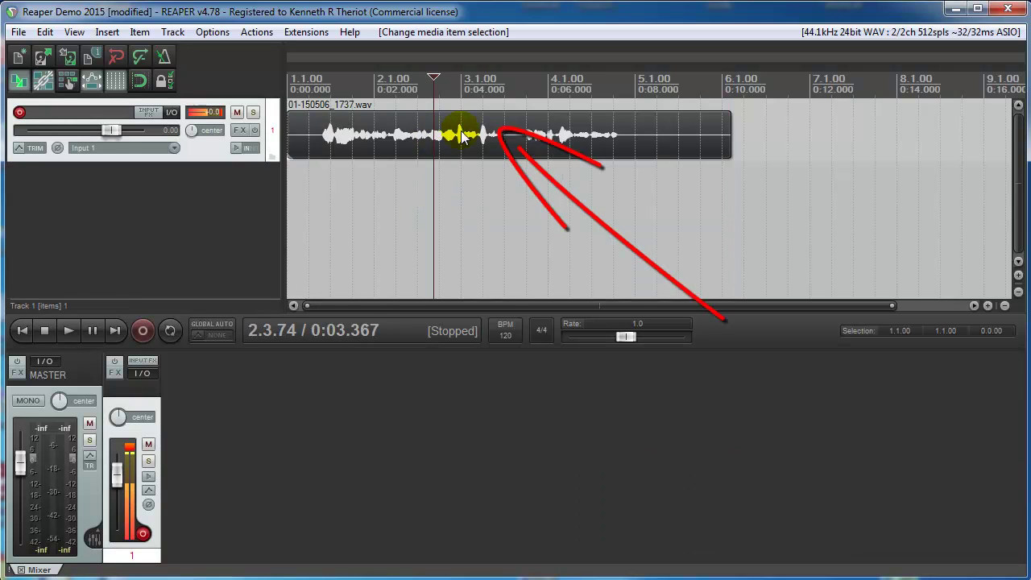
pyautogui.rightClick(462, 137)
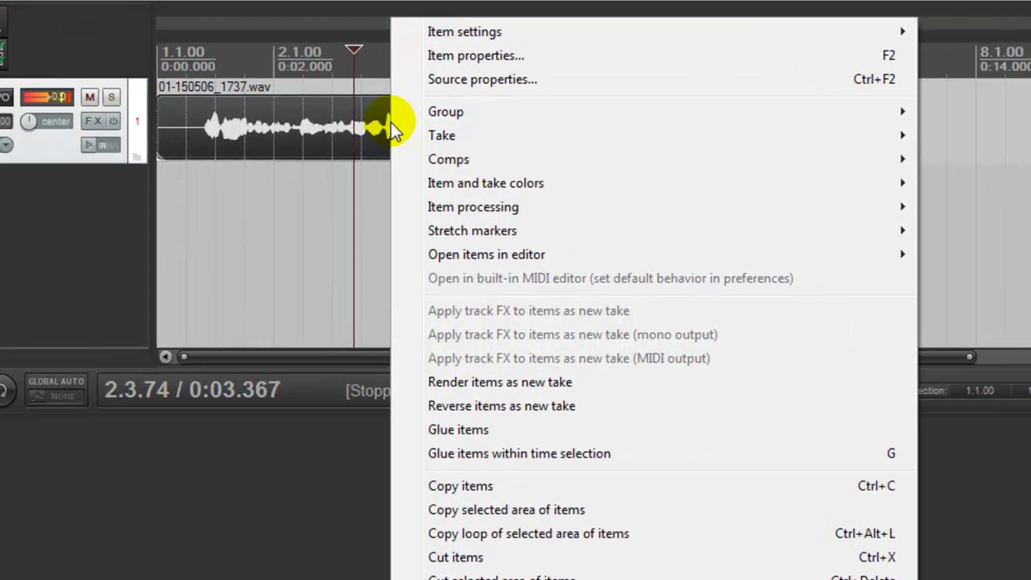
pyautogui.moveTo(486, 256)
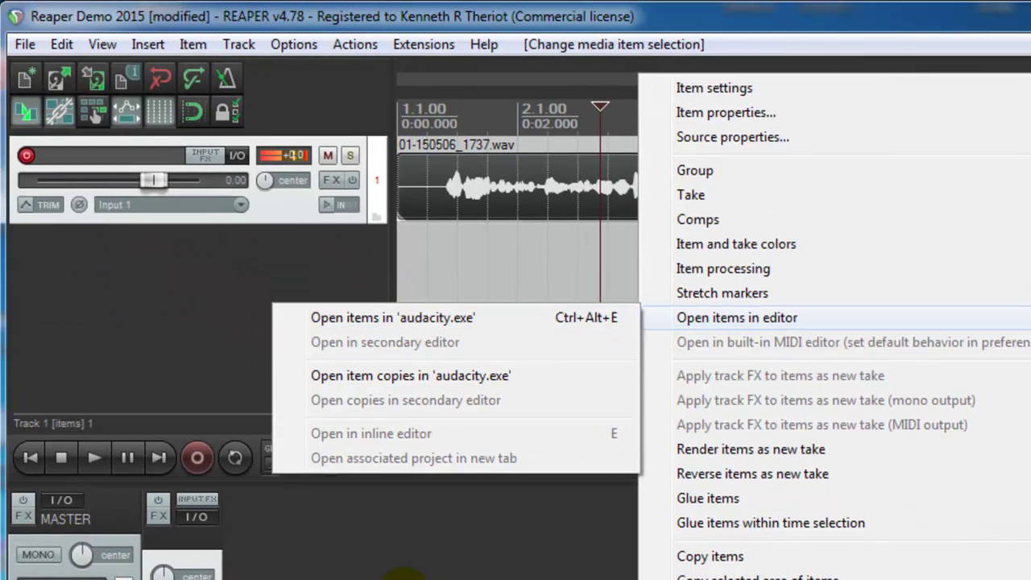
pyautogui.click(325, 512)
pyautogui.click(709, 181)
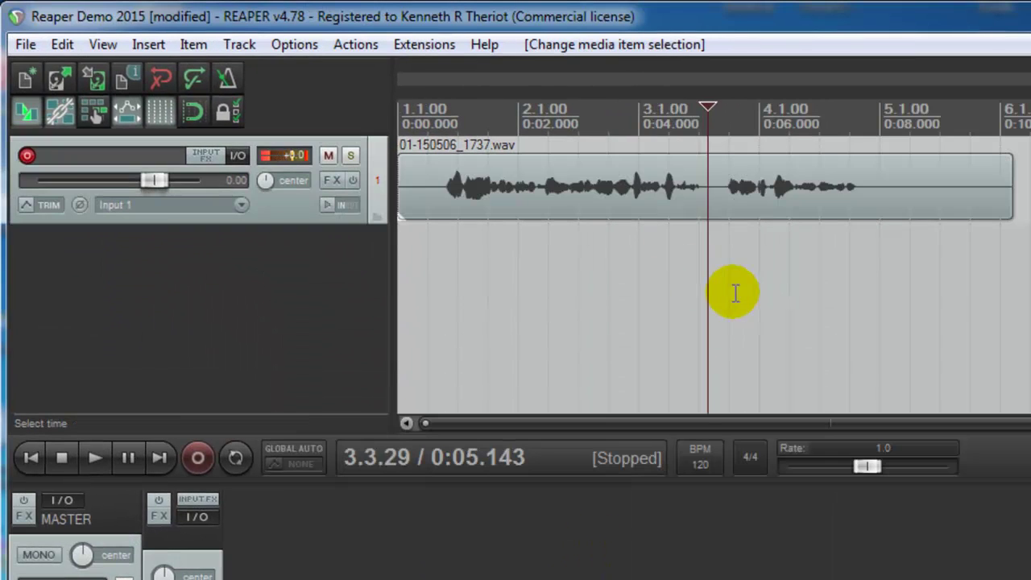
pyautogui.click(733, 292)
pyautogui.click(688, 184)
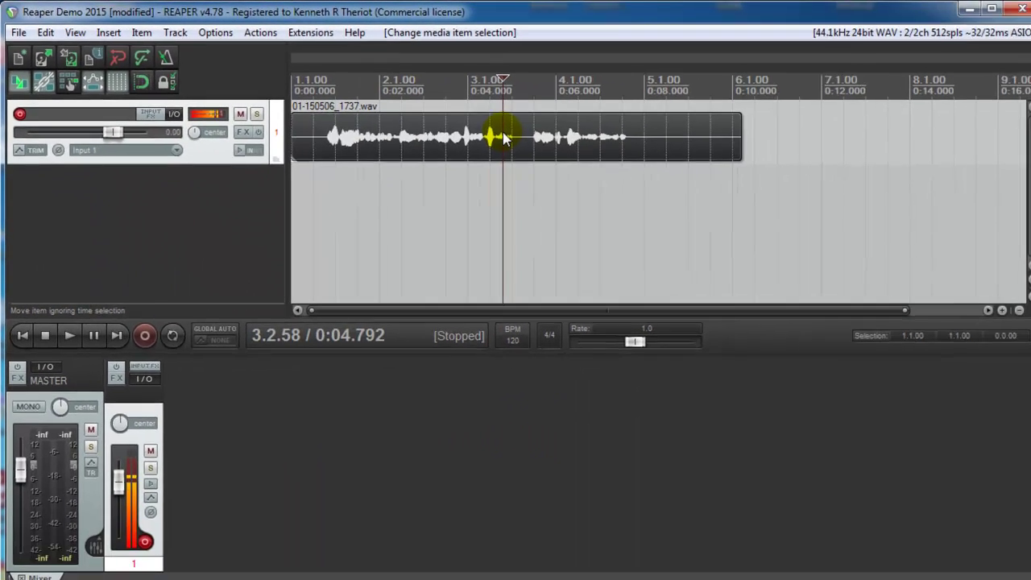
pyautogui.hotkey('ctrl', 'alt', 'e')
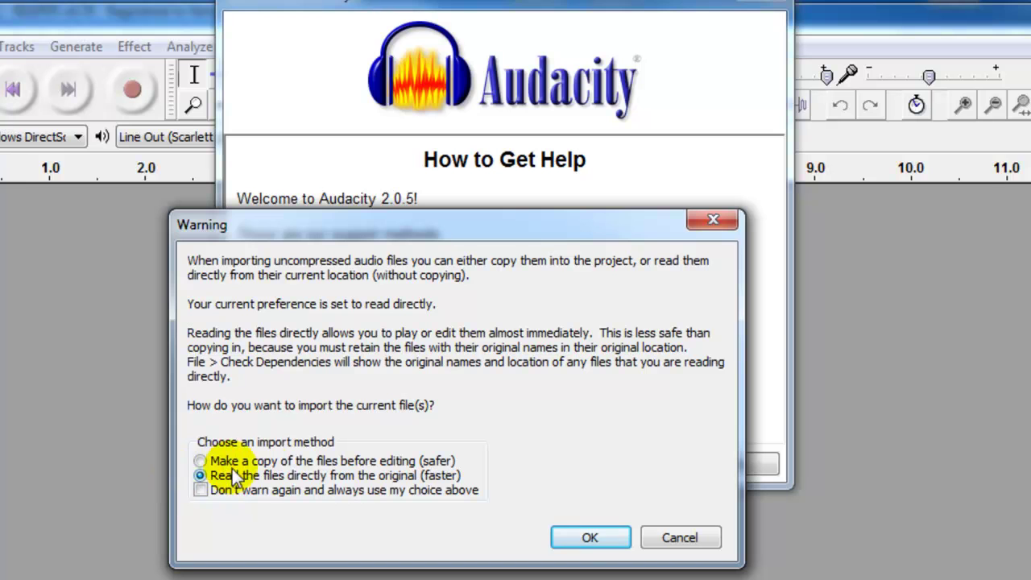
# Accept the import warning and delete the silent tail from 8.0 s to the end.
pyautogui.click(589, 538)
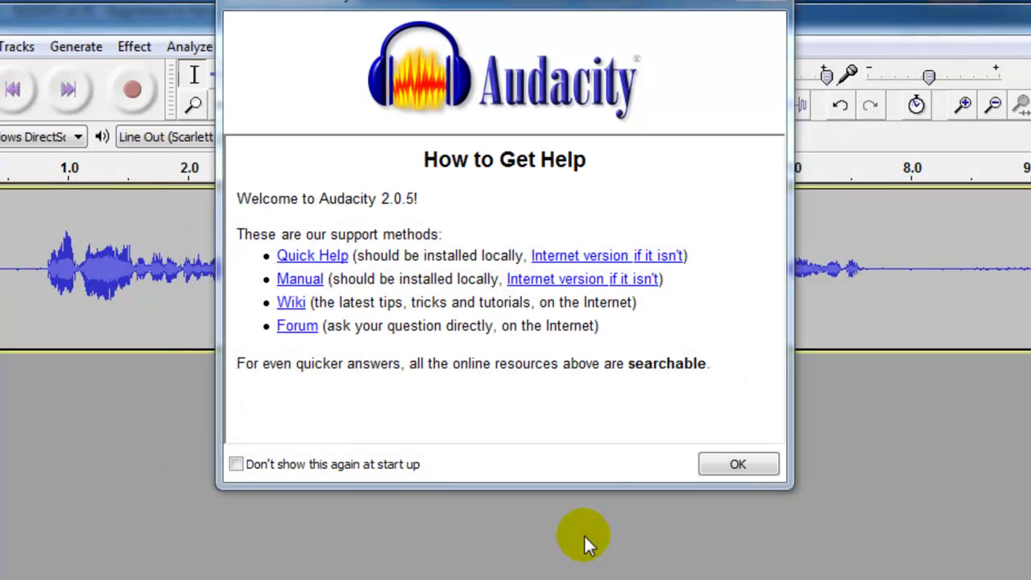
pyautogui.click(697, 335)
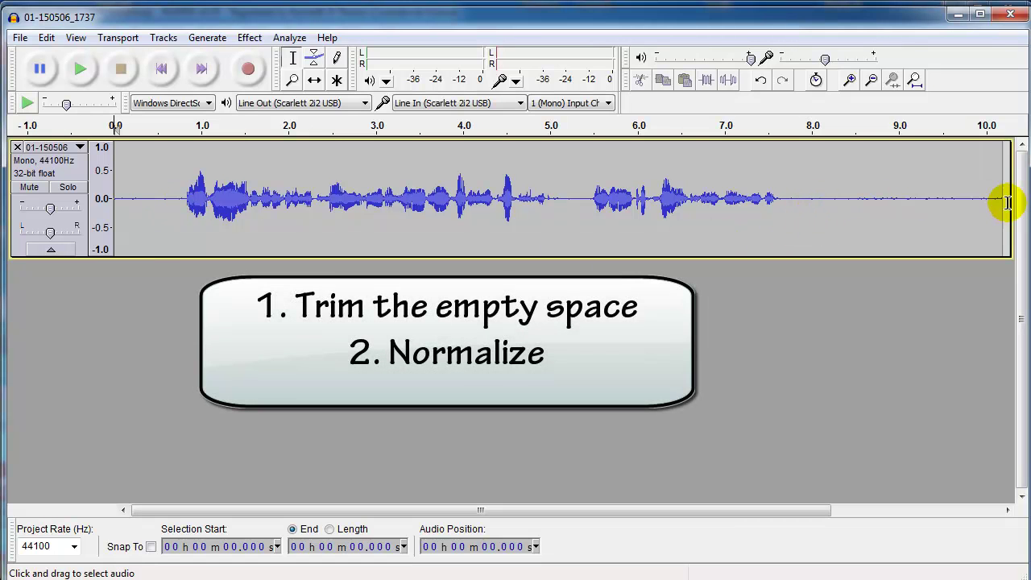
pyautogui.click(816, 199)
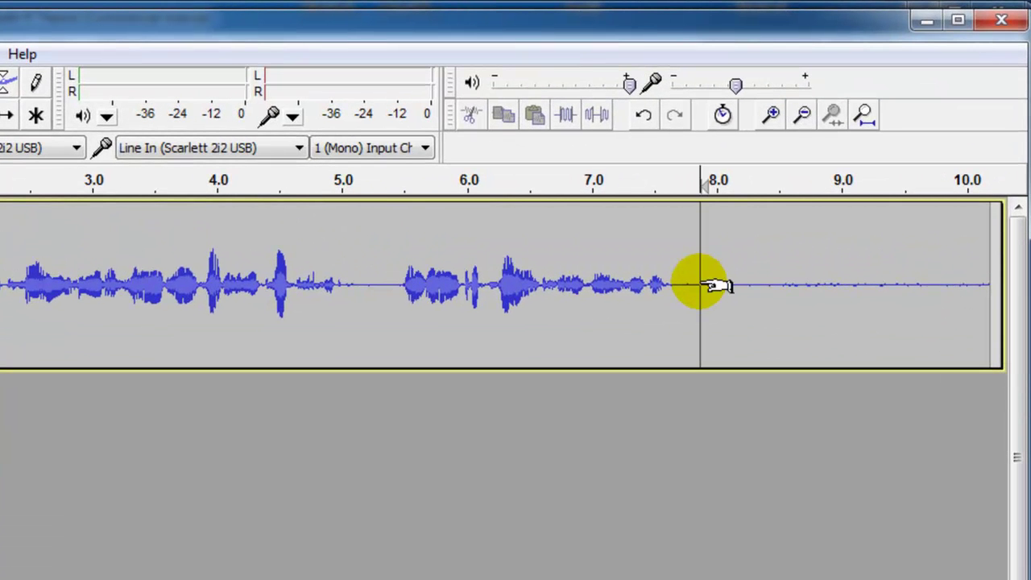
pyautogui.moveTo(701, 284); pyautogui.dragTo(994, 334)
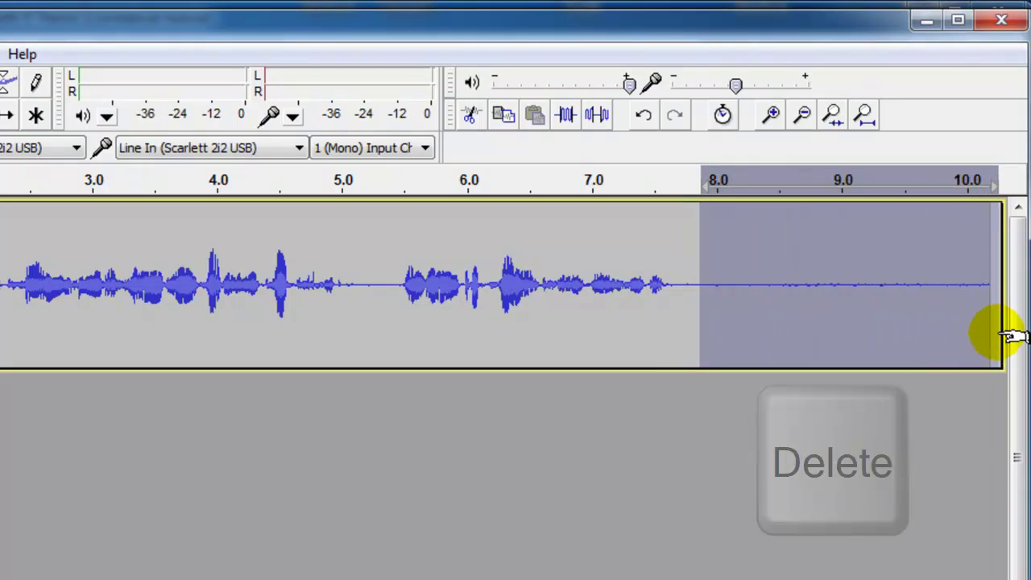
pyautogui.press('Delete')
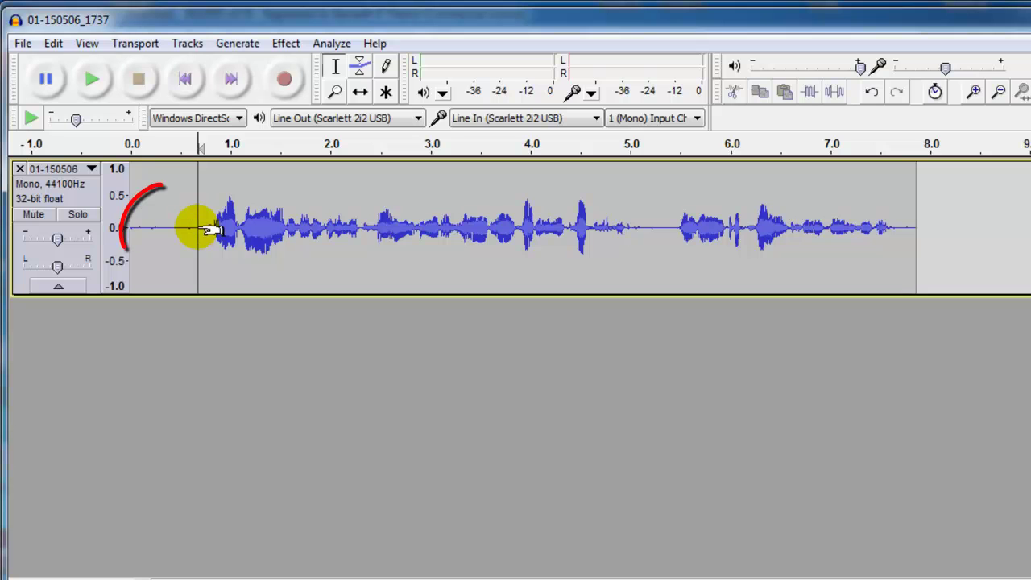
# Delete the silent lead-in before the speech, leaving about 7 seconds of audio.
pyautogui.moveTo(198, 230); pyautogui.dragTo(134, 228)
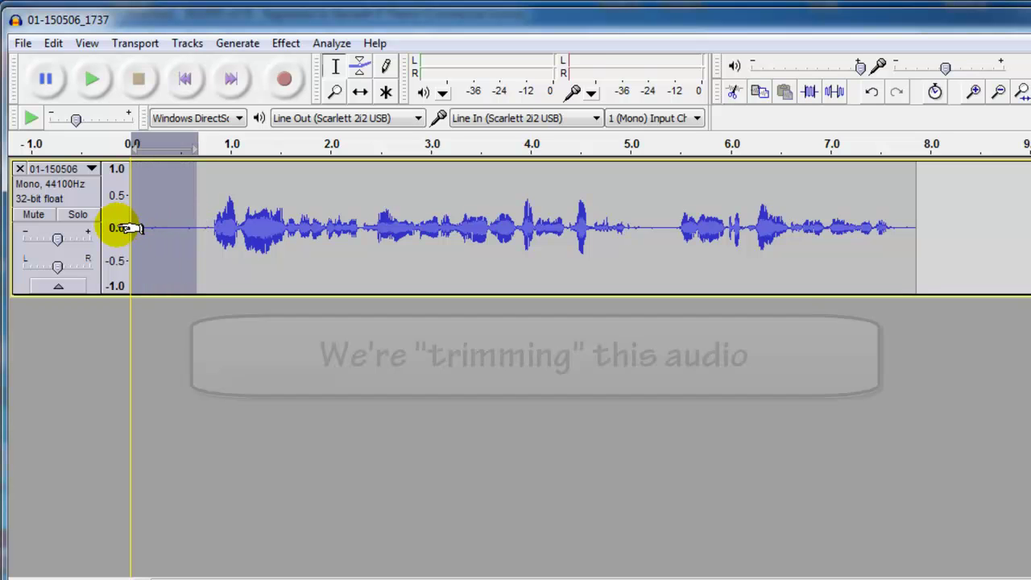
pyautogui.press('Delete')
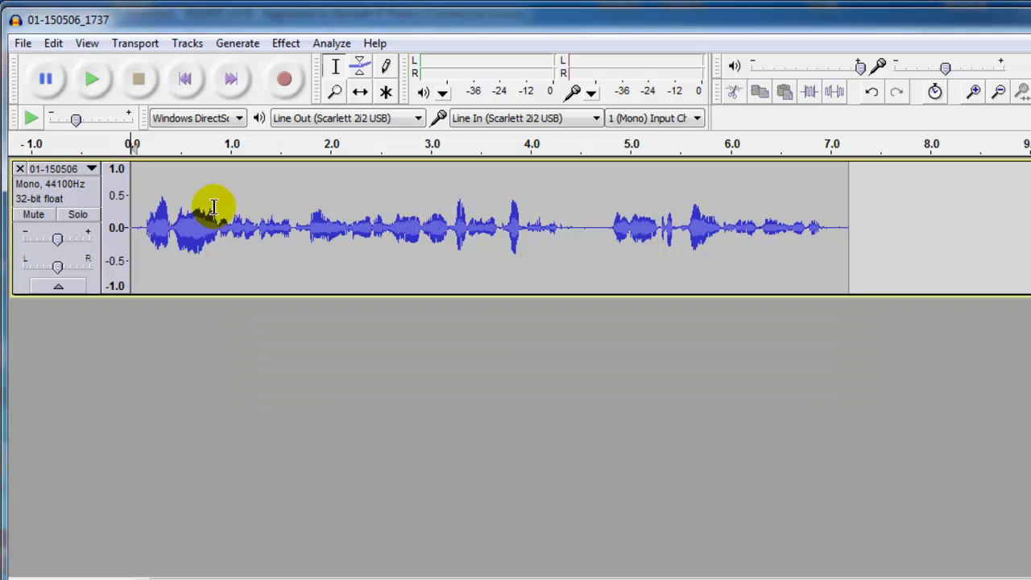
pyautogui.moveTo(845, 229); pyautogui.dragTo(129, 230)
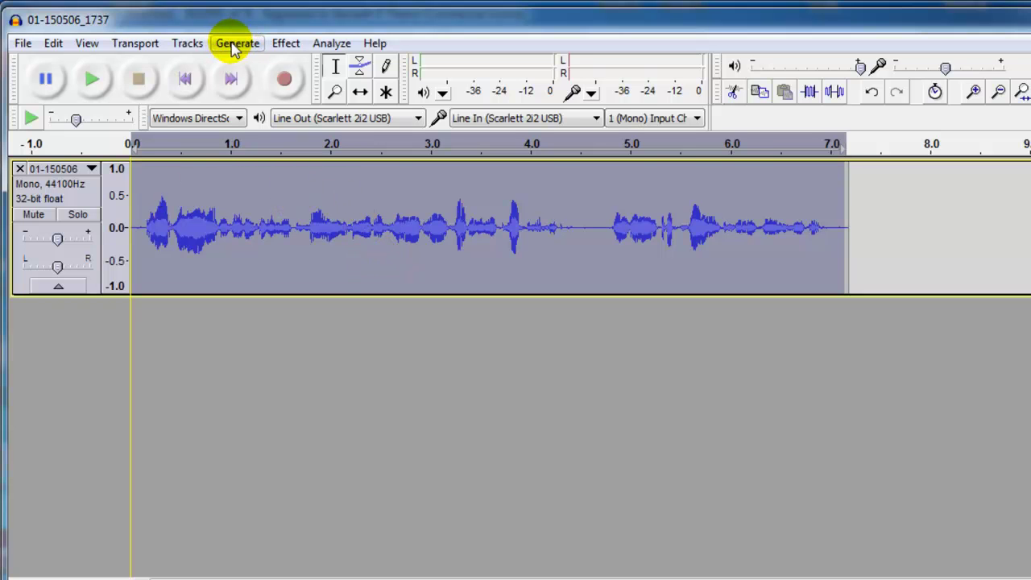
# Normalize the audio from about 0.1 s to 7.2 s to a 0.0 dB peak.
pyautogui.moveTo(141, 230); pyautogui.dragTo(846, 275)
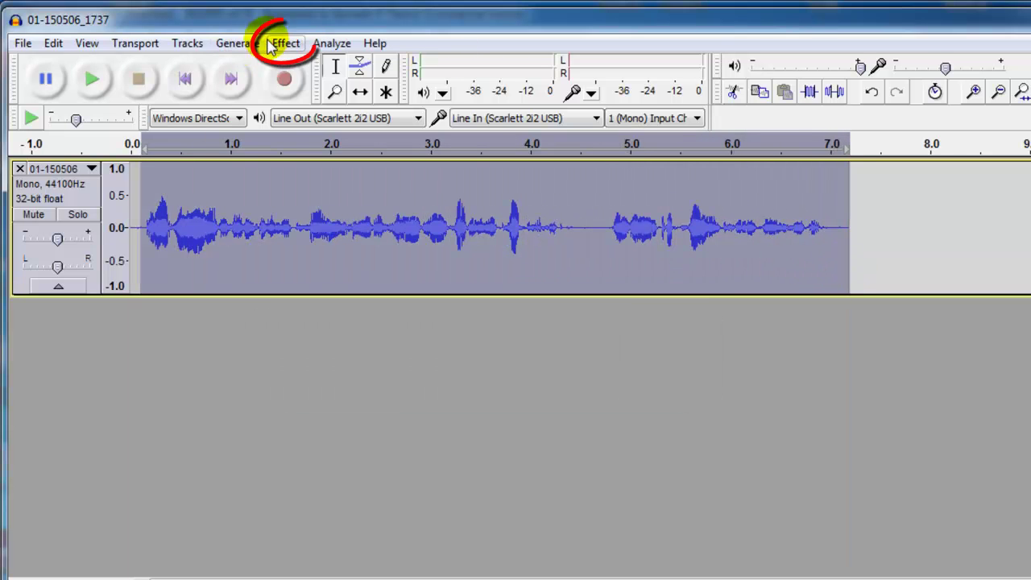
pyautogui.click(286, 43)
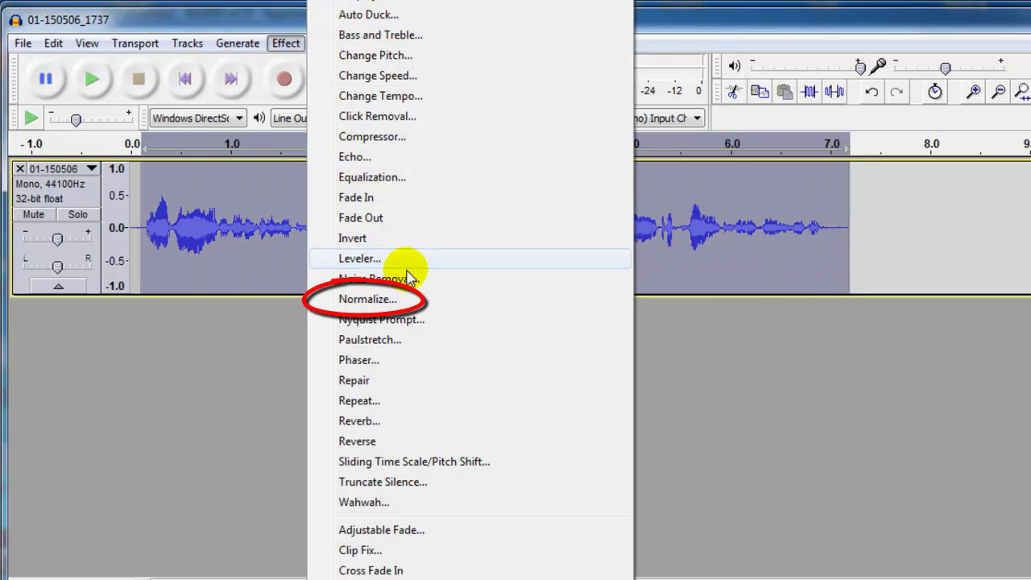
pyautogui.click(379, 300)
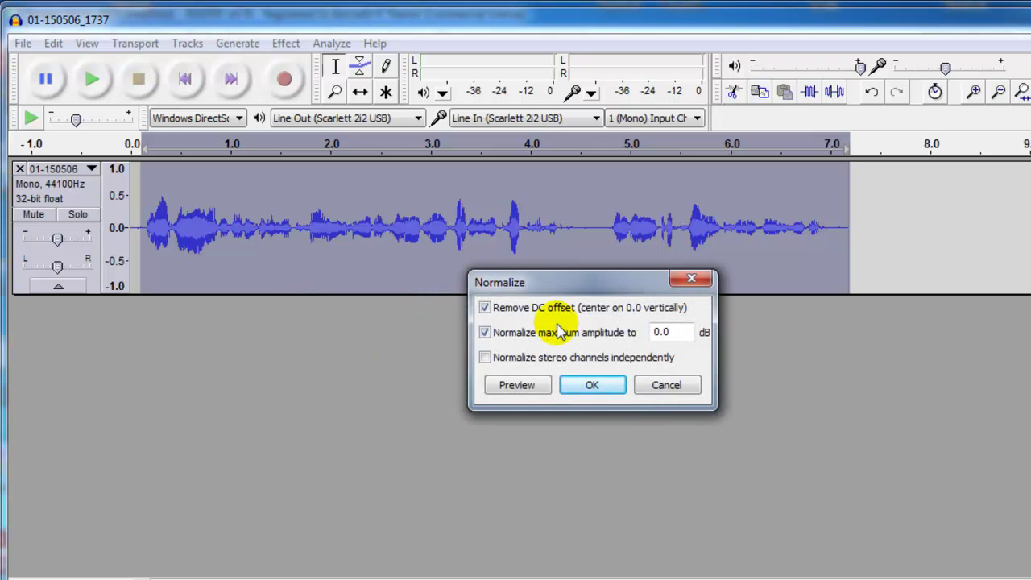
pyautogui.click(593, 386)
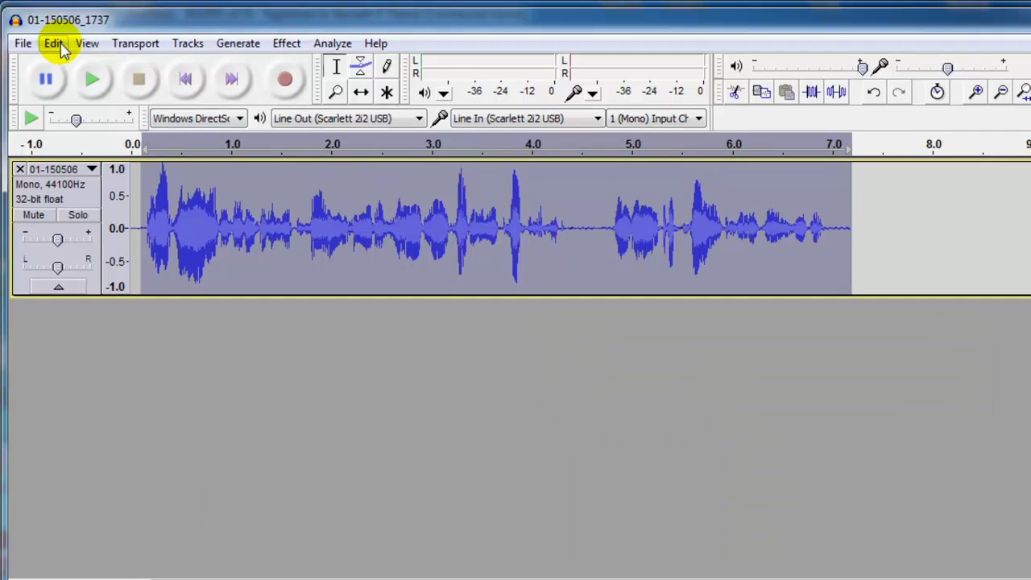
# Export the audio as WAV, replacing 01-150506_1737.wav, with empty metadata.
pyautogui.click(23, 42)
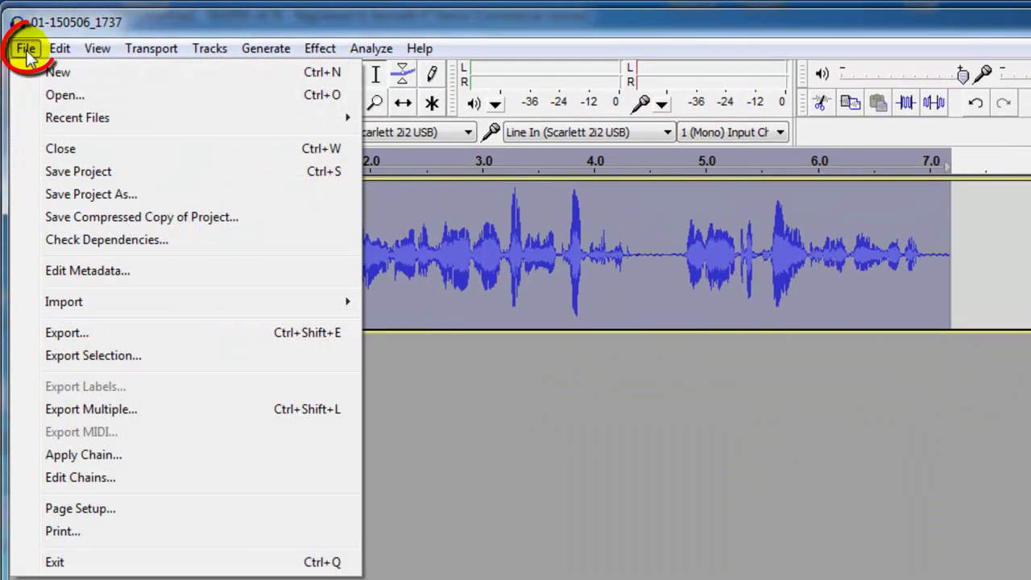
pyautogui.click(73, 335)
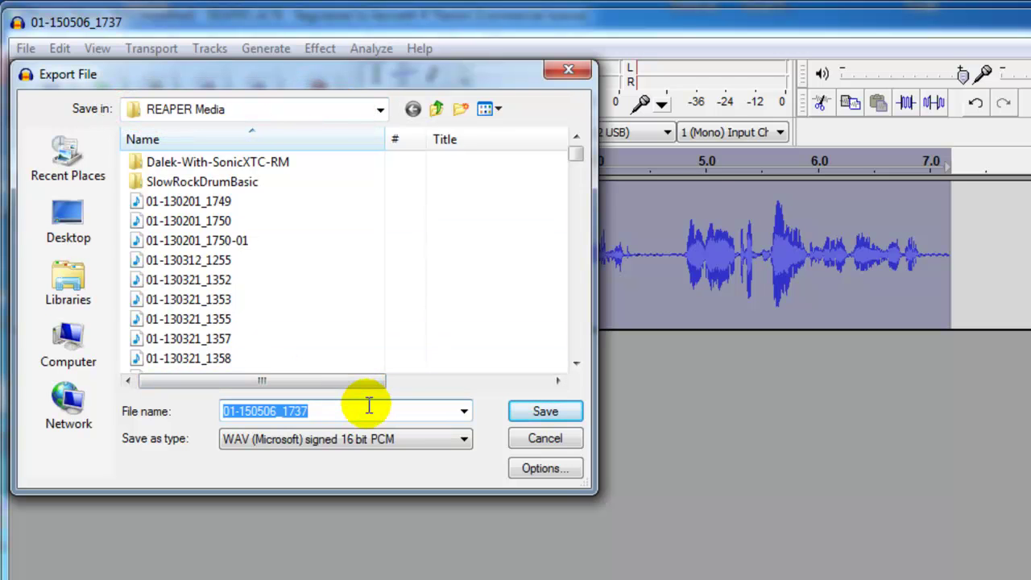
pyautogui.click(554, 412)
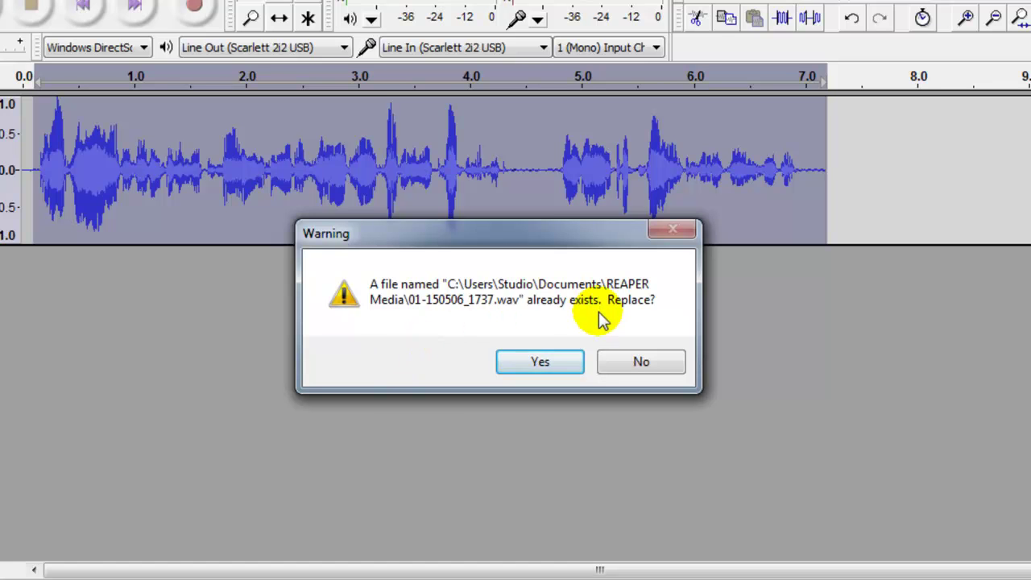
pyautogui.click(555, 369)
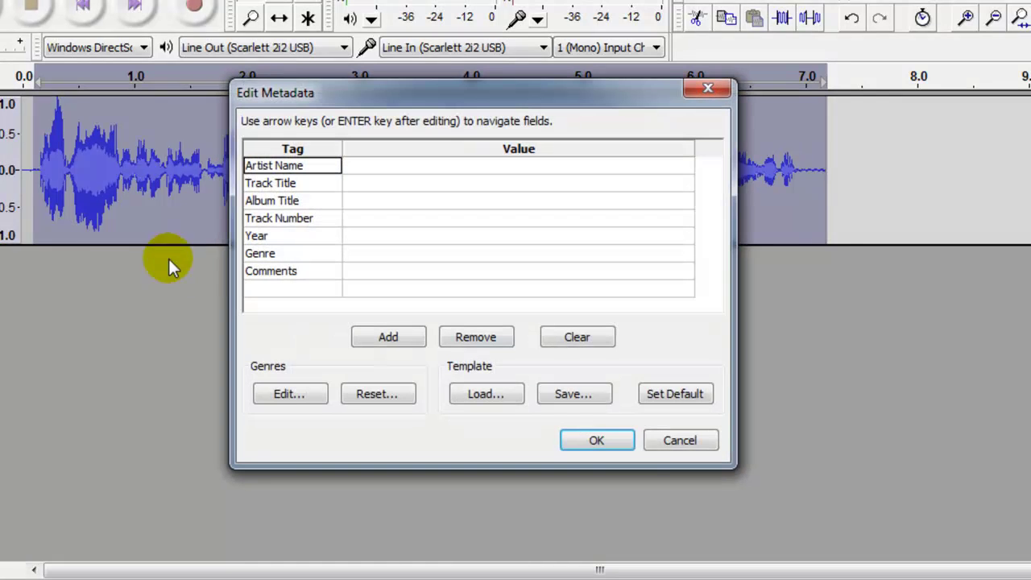
pyautogui.click(594, 441)
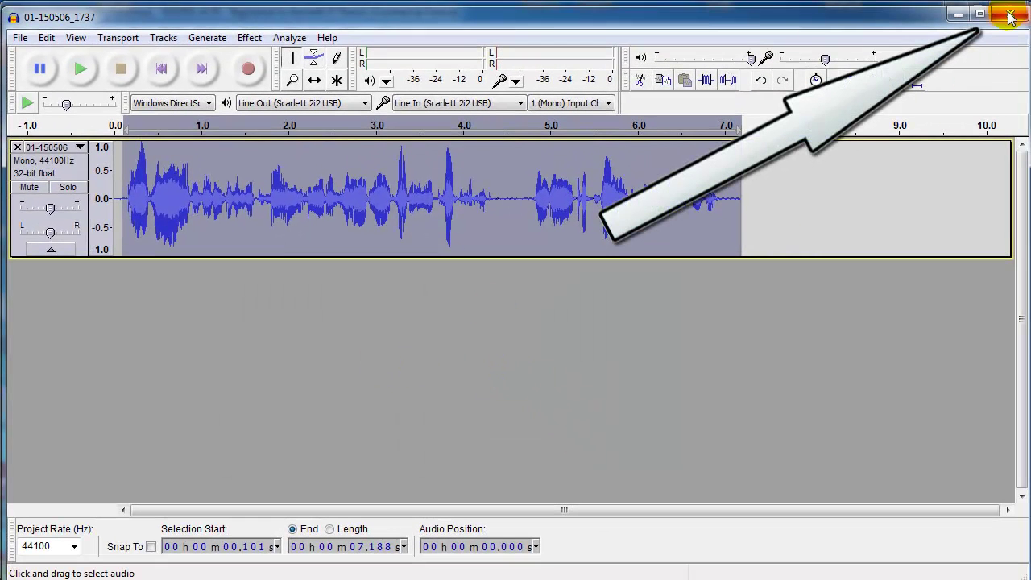
# Close Audacity and return to REAPER's updated Track 1 clip.
pyautogui.click(1011, 17)
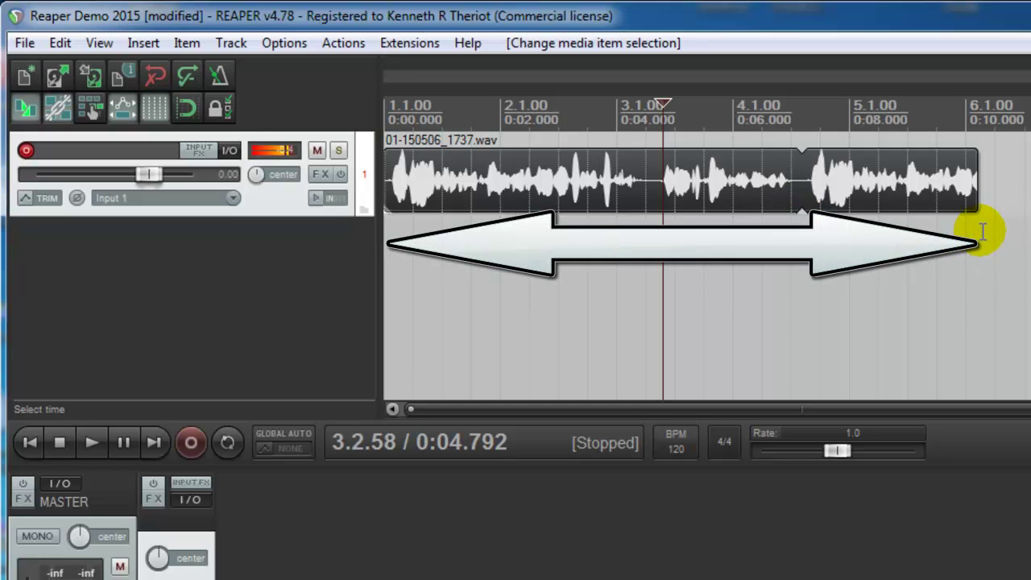
pyautogui.moveTo(977, 234); pyautogui.dragTo(385, 253)
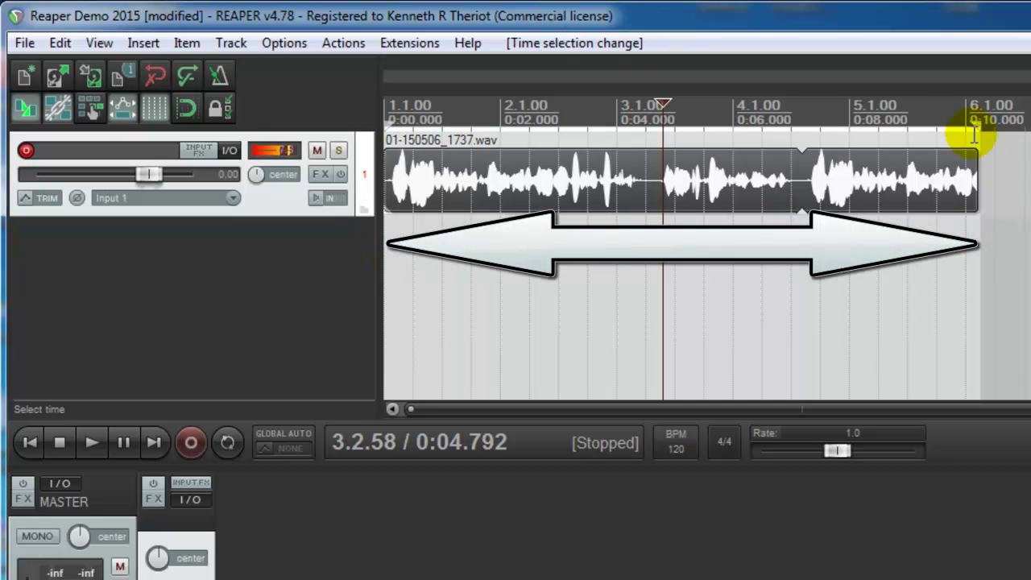
pyautogui.click(721, 281)
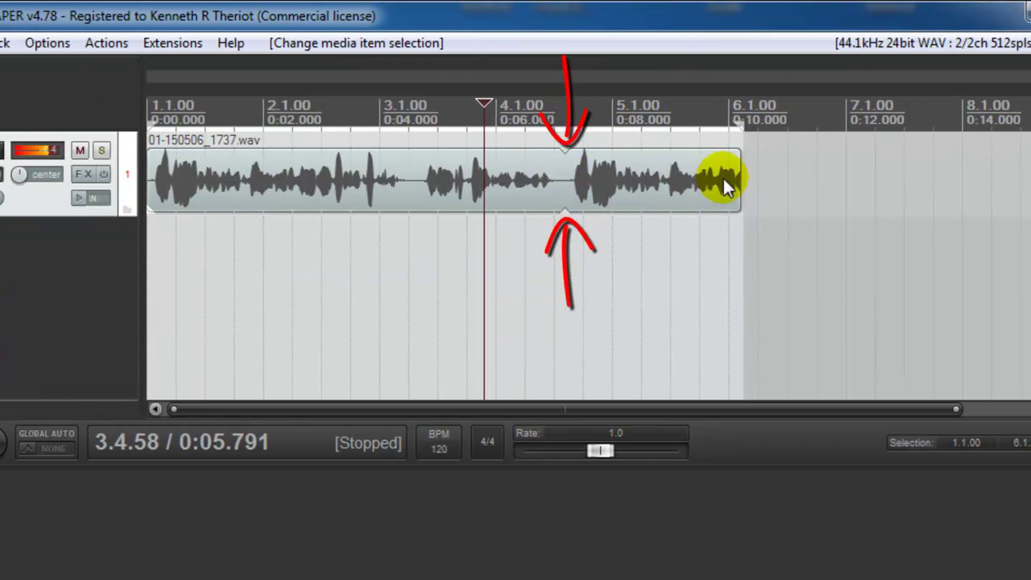
# Resize the voice item by dragging its right edge, shortening it then extending it rightward.
pyautogui.moveTo(740, 187); pyautogui.dragTo(564, 184)
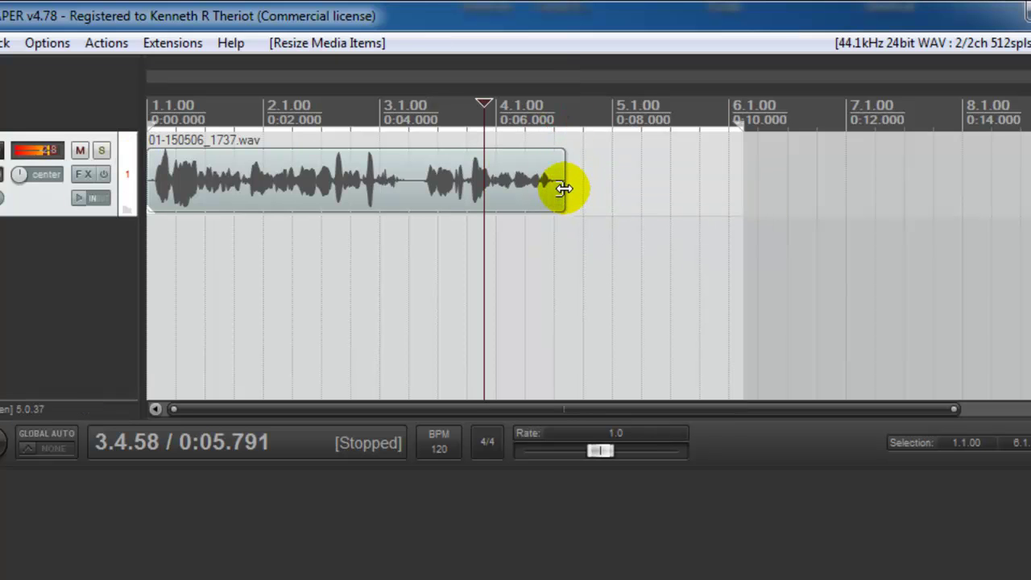
pyautogui.moveTo(564, 188); pyautogui.dragTo(985, 158)
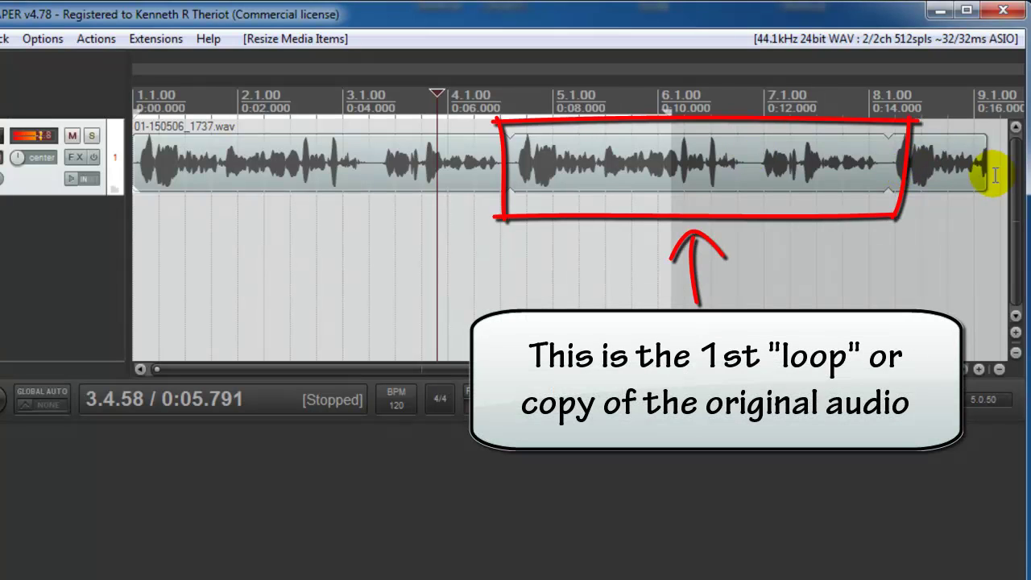
pyautogui.moveTo(985, 175); pyautogui.dragTo(511, 145)
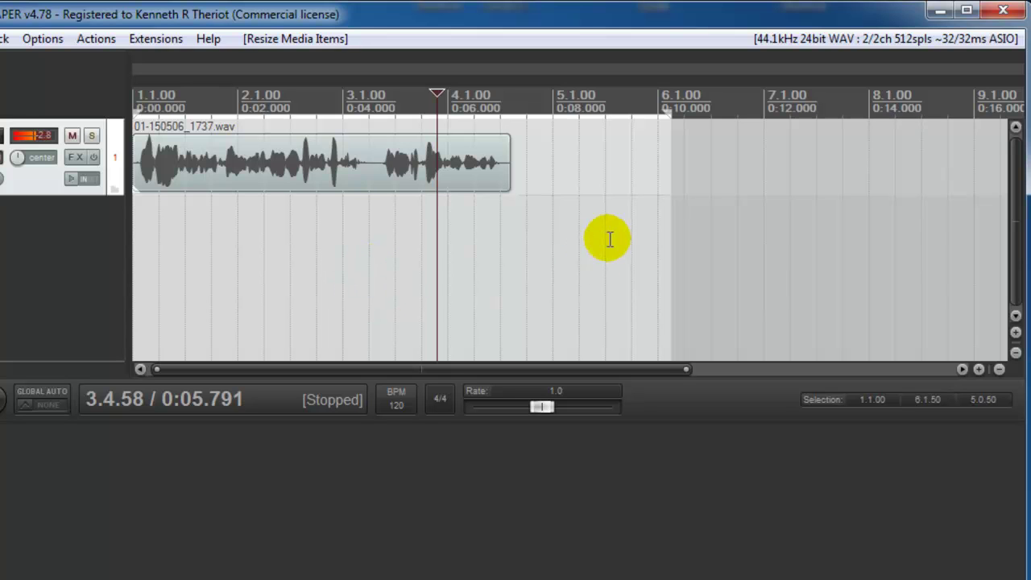
pyautogui.moveTo(505, 175)
pyautogui.mouseDown()
pyautogui.moveTo(665, 161)
pyautogui.moveTo(510, 173)
pyautogui.mouseUp()
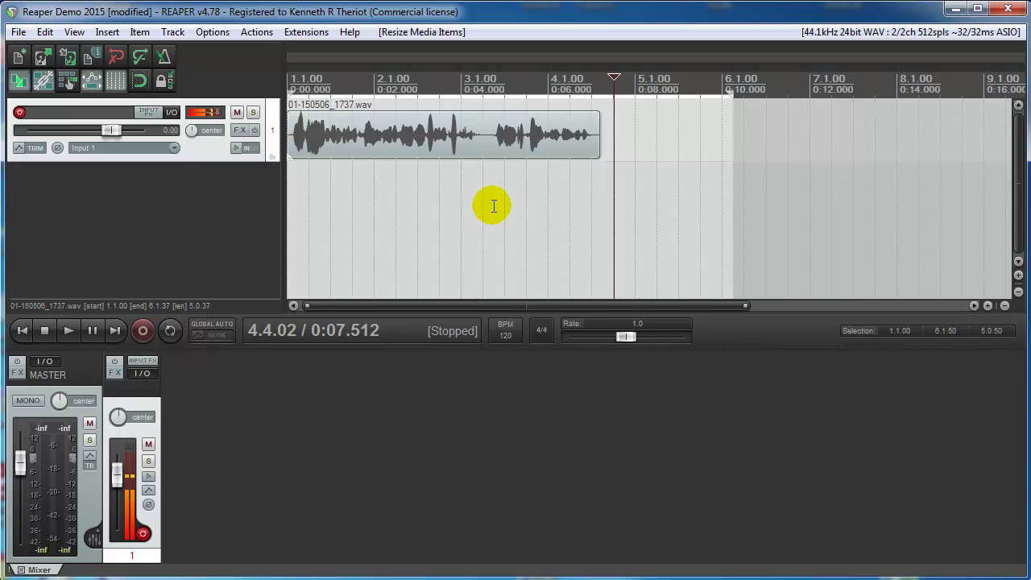
# Delete the old voice item and return to the project start.
pyautogui.click(459, 145)
pyautogui.press('Delete')
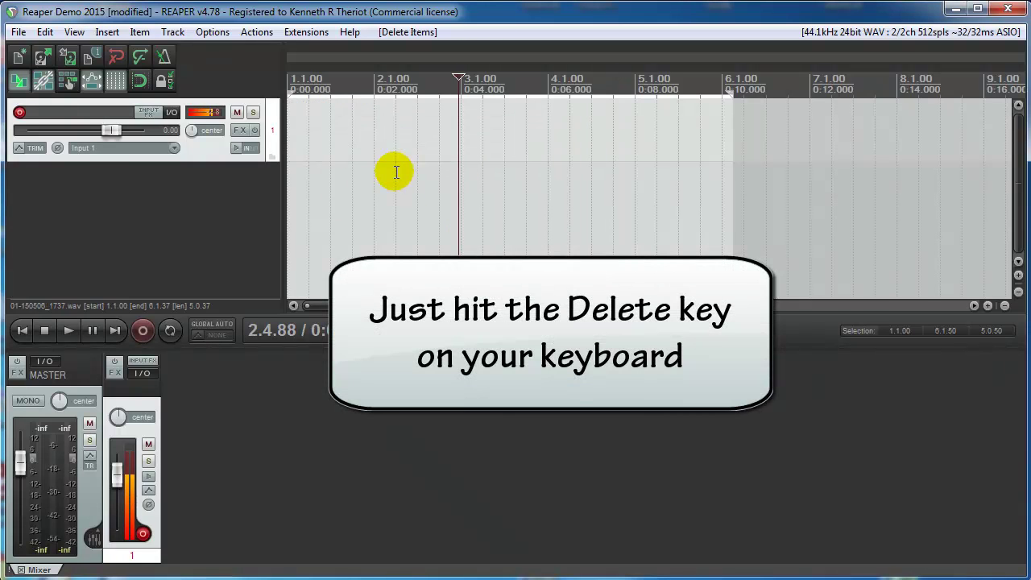
pyautogui.click(23, 331)
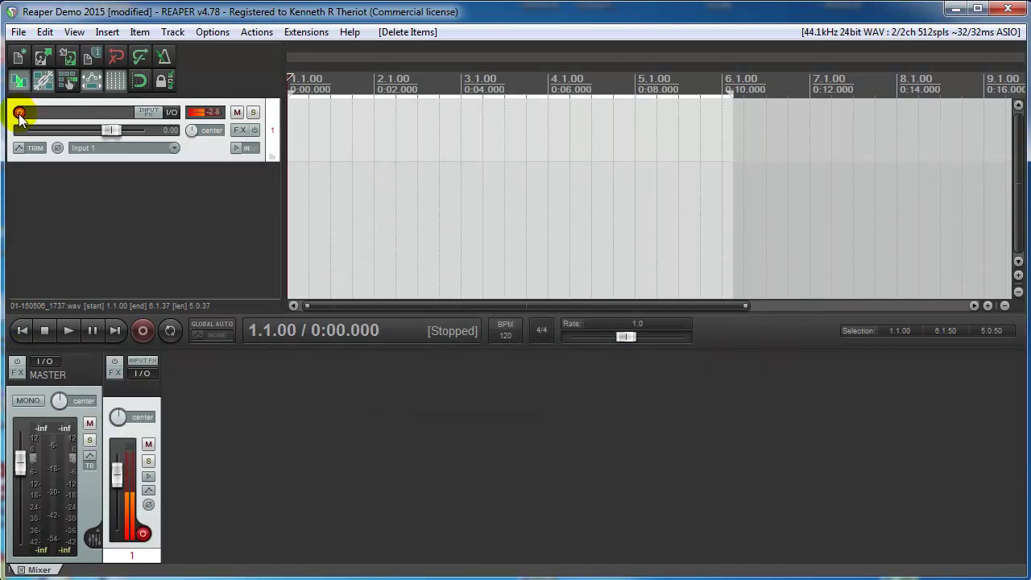
# Record a new voiceover take, save it as 01-150507_1213.wav, and clear the time selection.
pyautogui.click(141, 329)
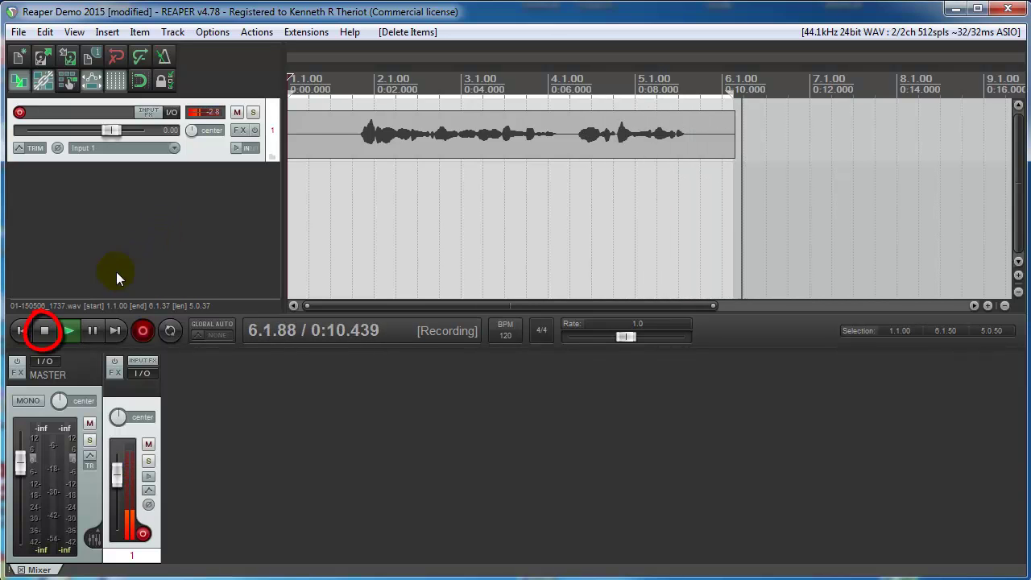
pyautogui.press('space')
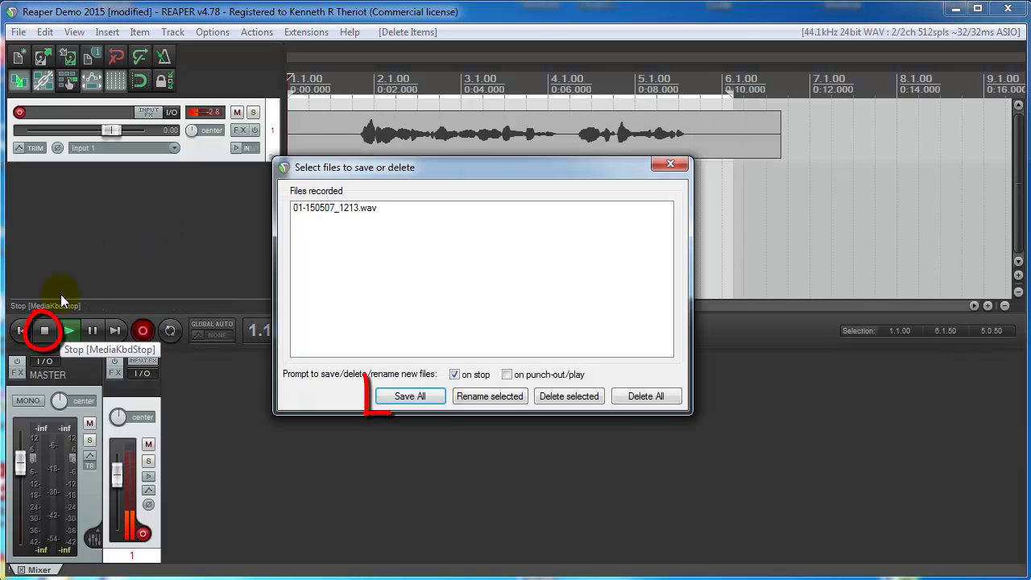
pyautogui.click(409, 396)
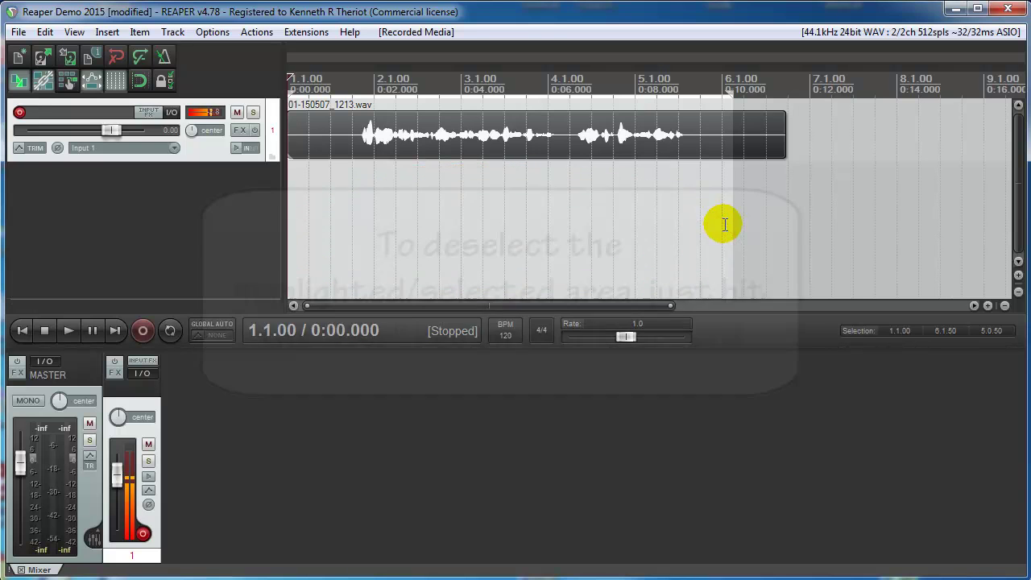
pyautogui.press('Escape')
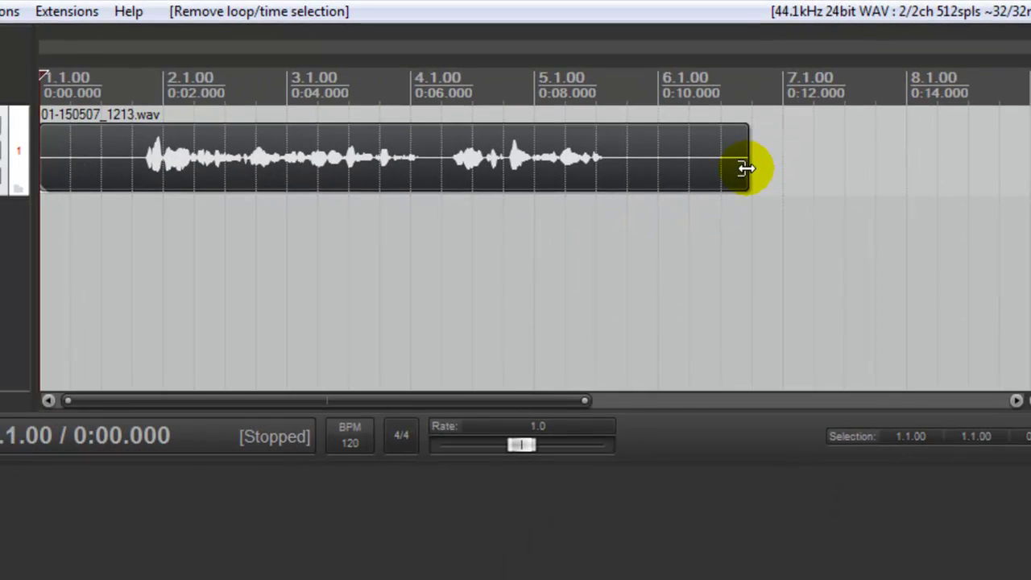
# Trim the silence off both ends of 01-150507_1213.wav and move it to start at 0:00.000.
pyautogui.moveTo(745, 167); pyautogui.dragTo(616, 172)
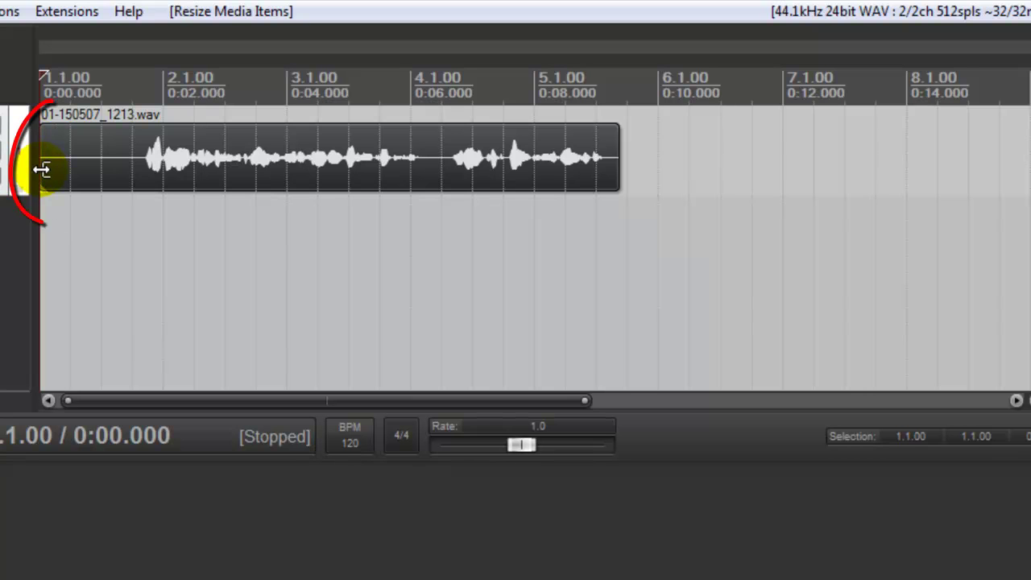
pyautogui.moveTo(40, 170); pyautogui.dragTo(133, 176)
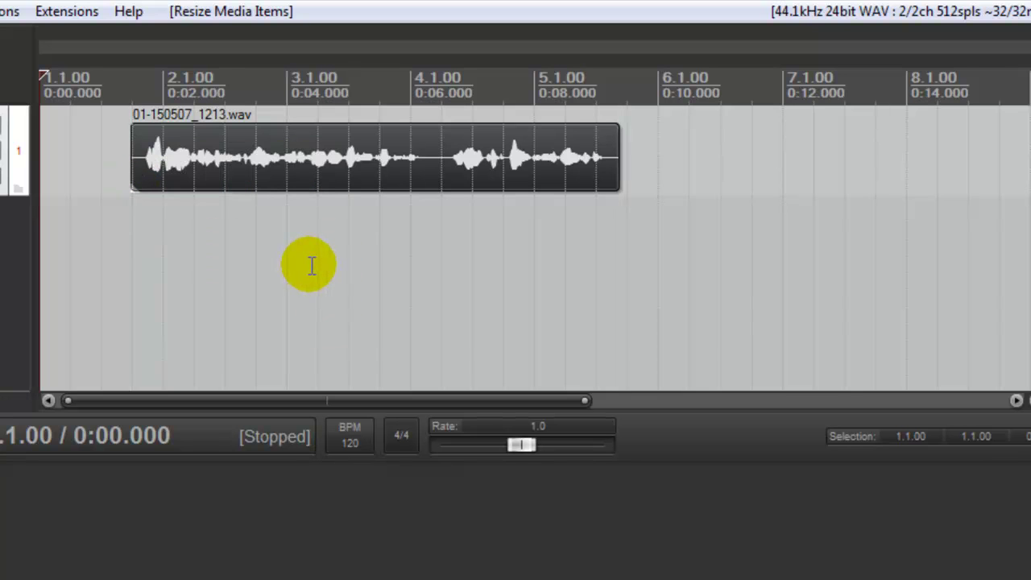
pyautogui.click(328, 165)
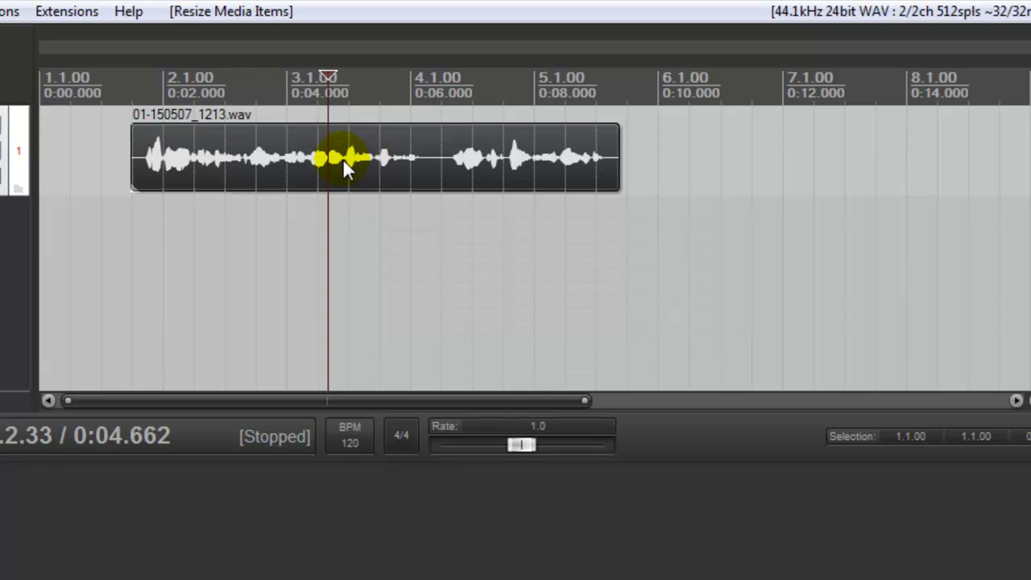
pyautogui.moveTo(343, 159); pyautogui.dragTo(250, 162)
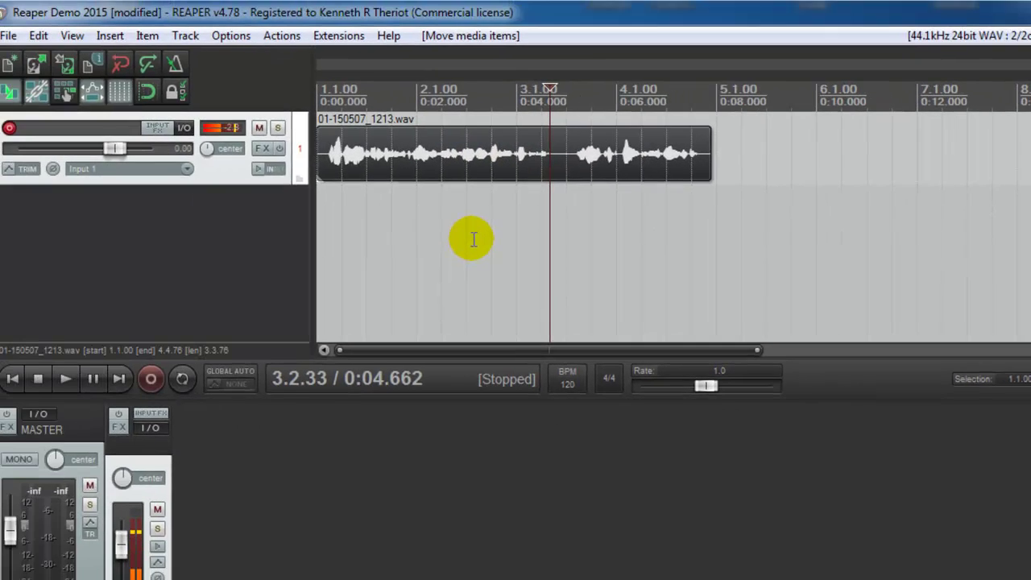
# Normalize the voice item in Item Properties (+4.10 dB), then clear the time selection.
pyautogui.rightClick(493, 161)
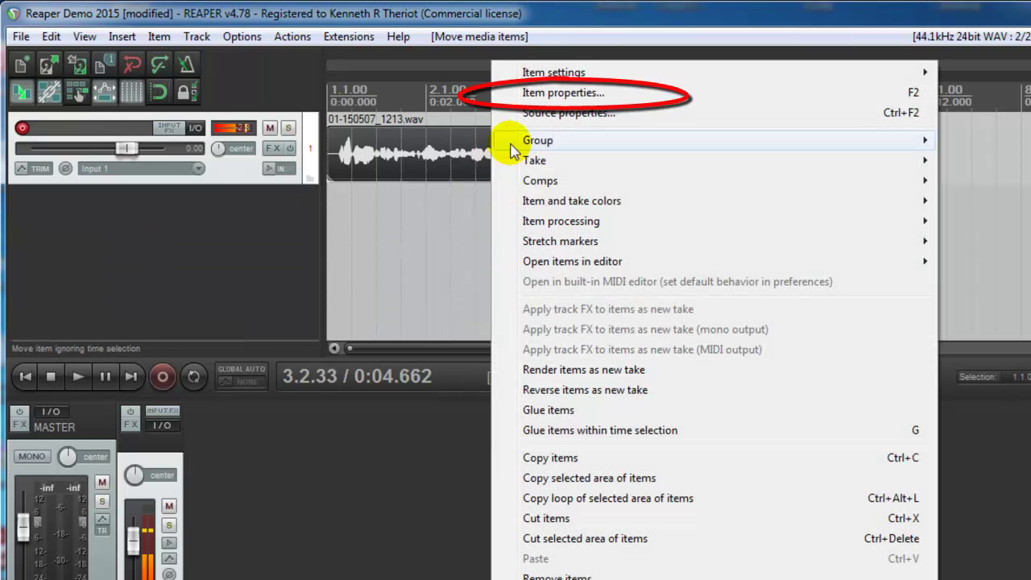
pyautogui.click(556, 92)
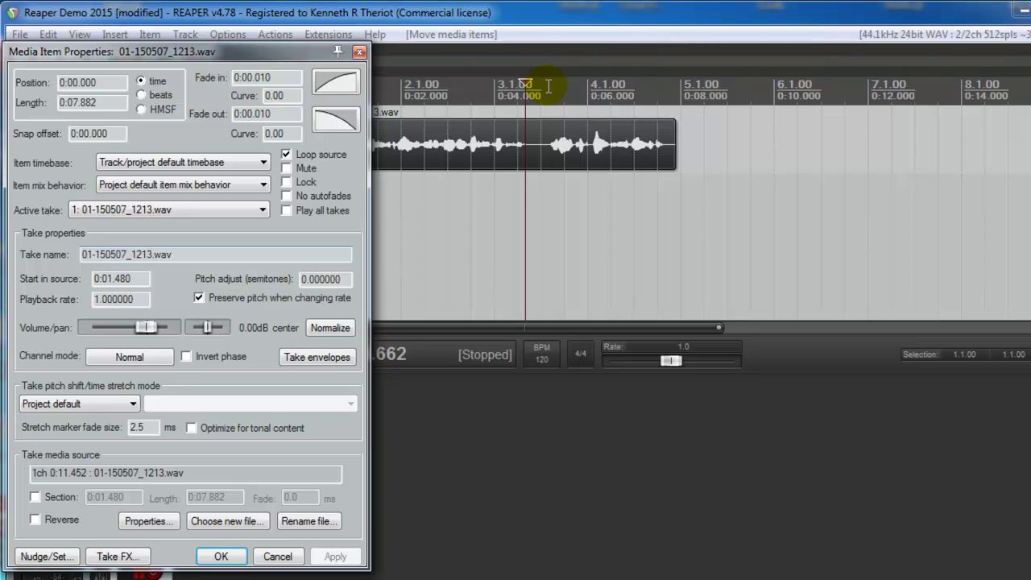
pyautogui.click(329, 328)
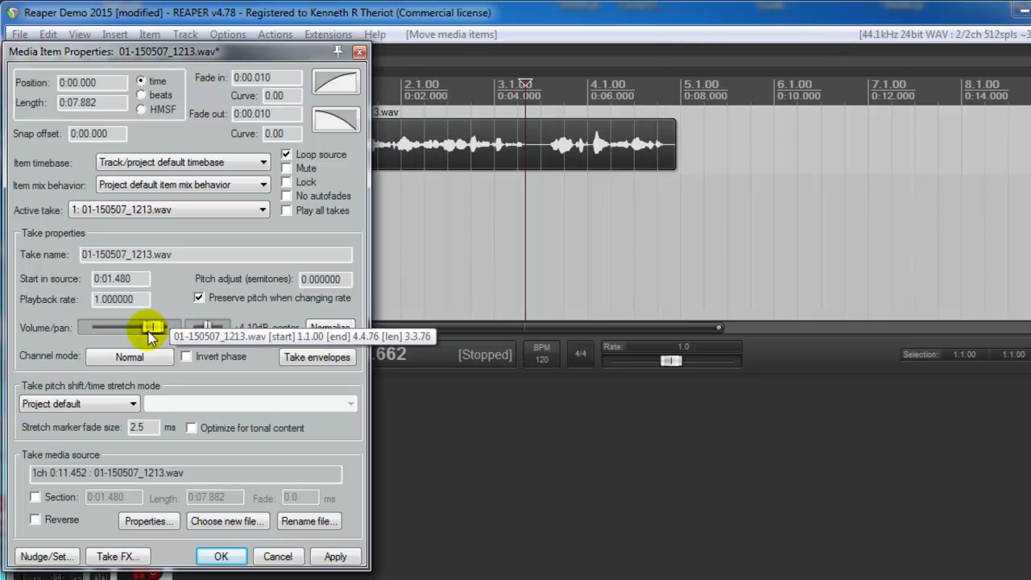
pyautogui.click(224, 557)
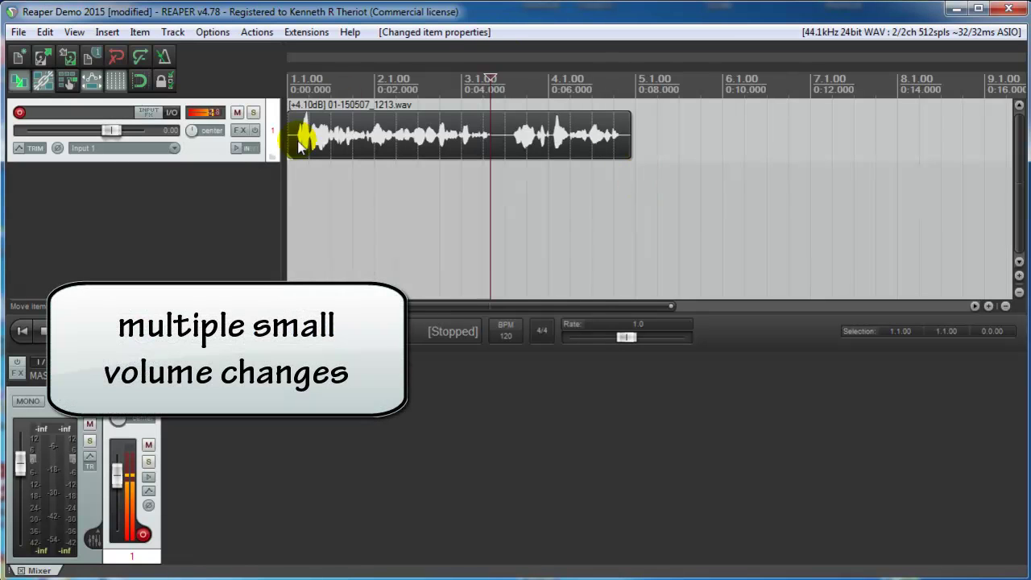
pyautogui.moveTo(301, 167); pyautogui.dragTo(319, 164)
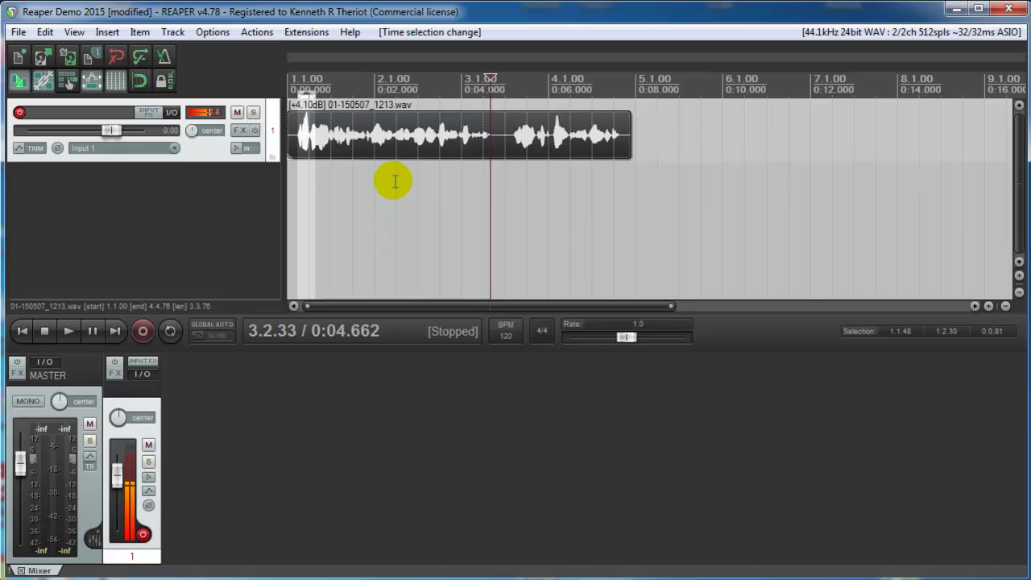
pyautogui.click(395, 181)
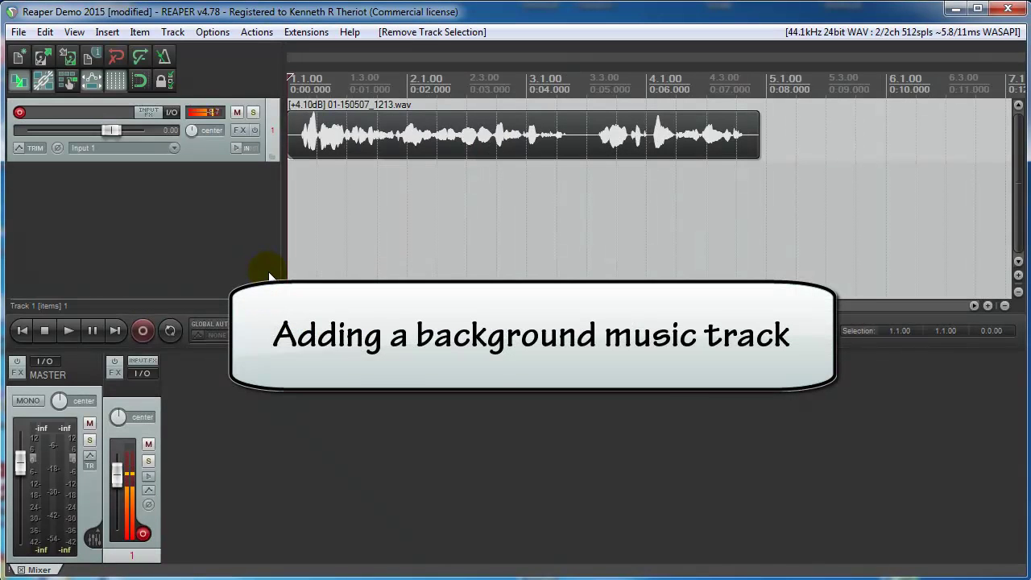
# Disarm track 1's record button and add an empty Track 2 below it.
pyautogui.click(20, 113)
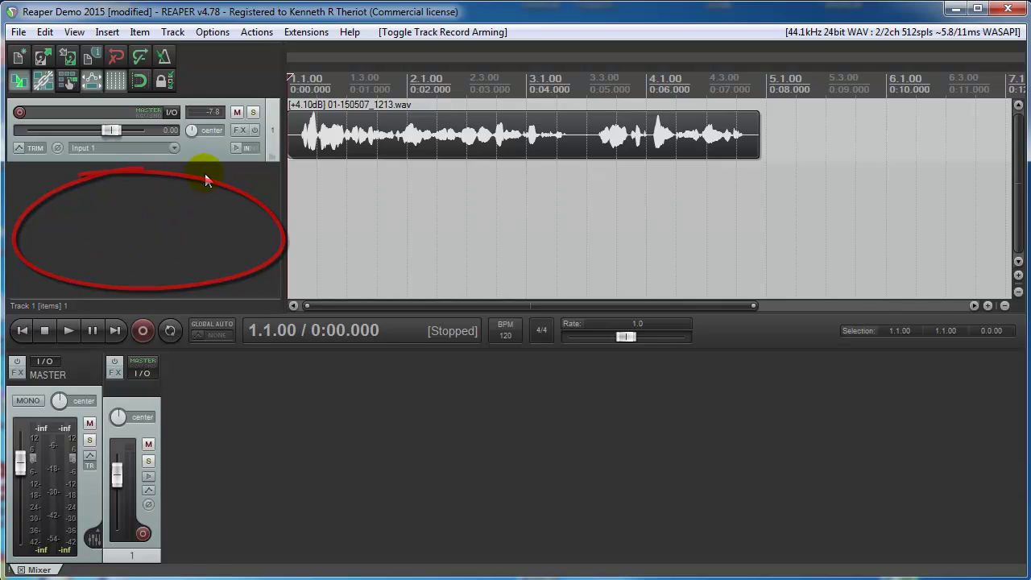
pyautogui.doubleClick(205, 181)
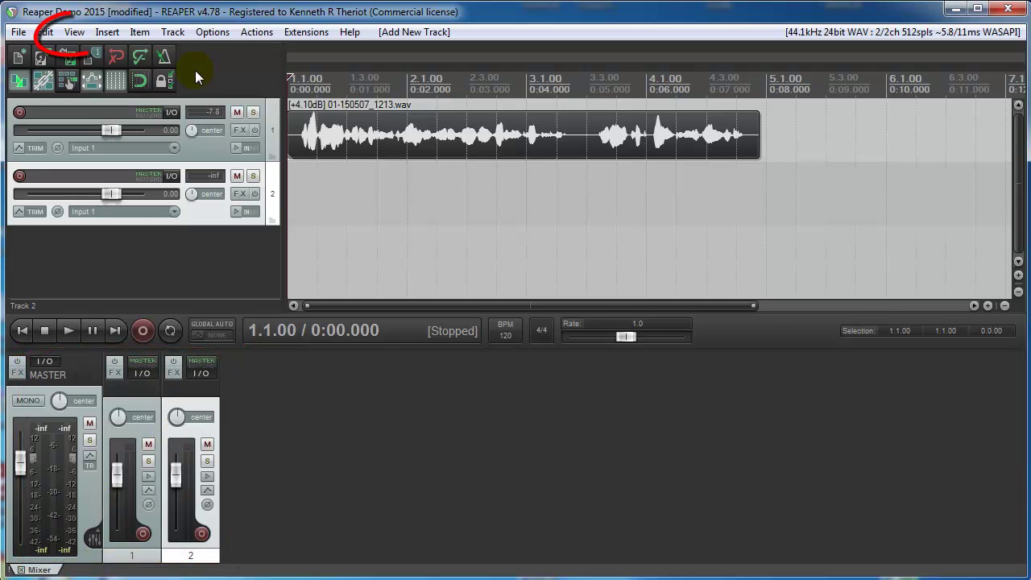
# Open the Media Explorer in the bottom docker alongside the Mixer.
pyautogui.click(75, 32)
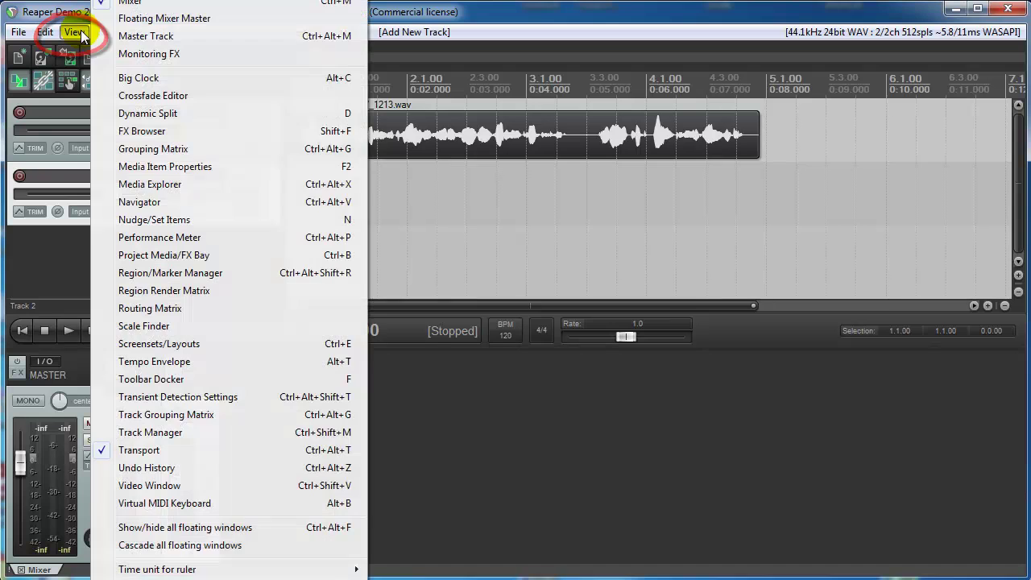
pyautogui.click(157, 186)
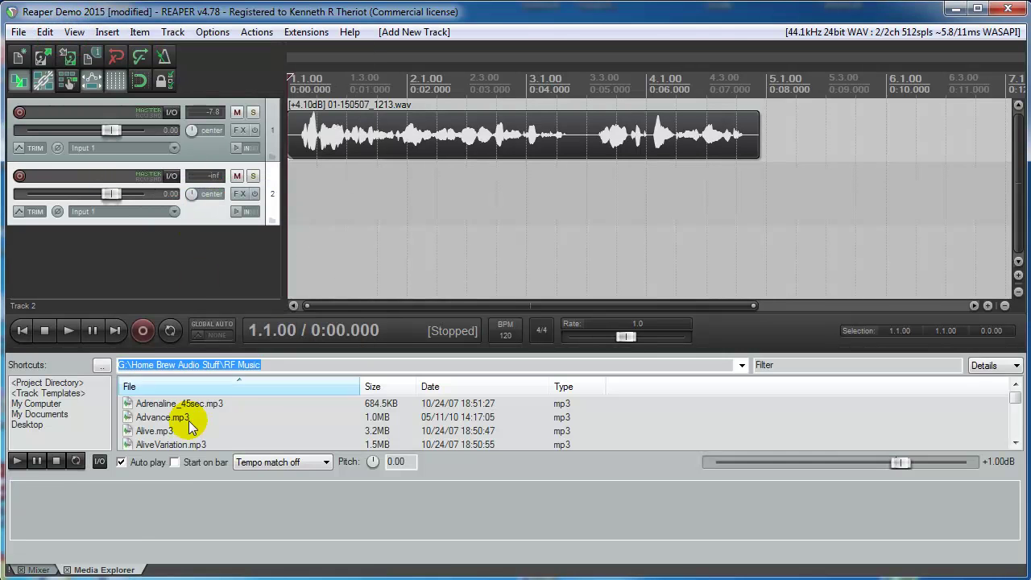
pyautogui.click(33, 570)
pyautogui.click(105, 570)
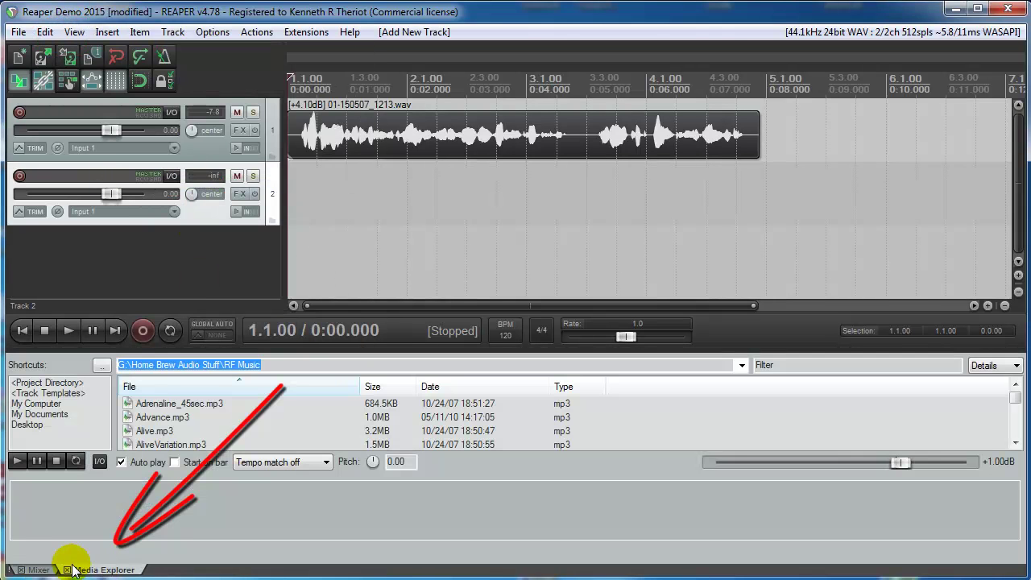
pyautogui.click(32, 570)
pyautogui.click(105, 569)
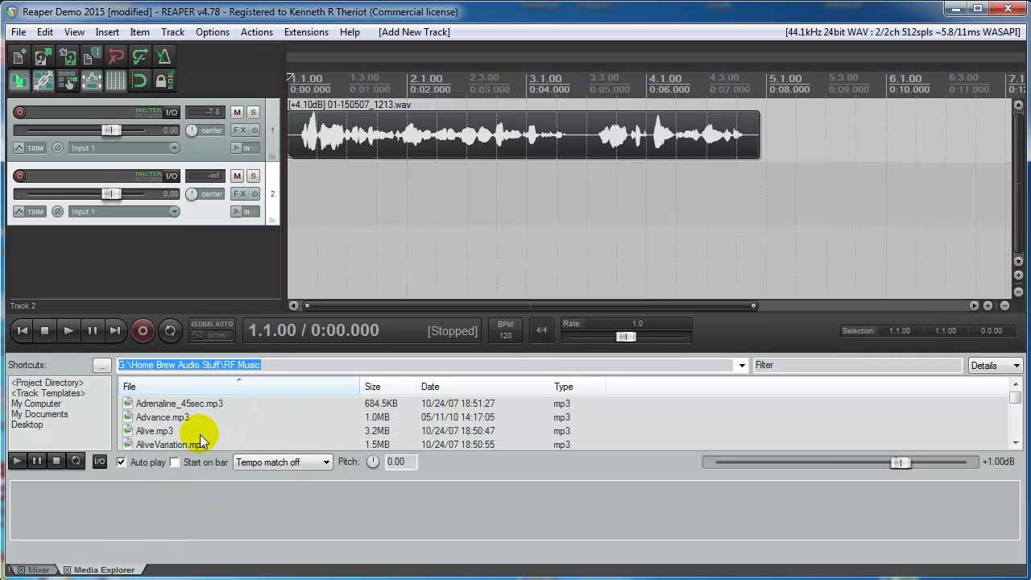
# Audition Adrenaline_45sec.mp3, Advance.mp3 and Ska Loopology Mix.wav, stopping each preview.
pyautogui.click(165, 408)
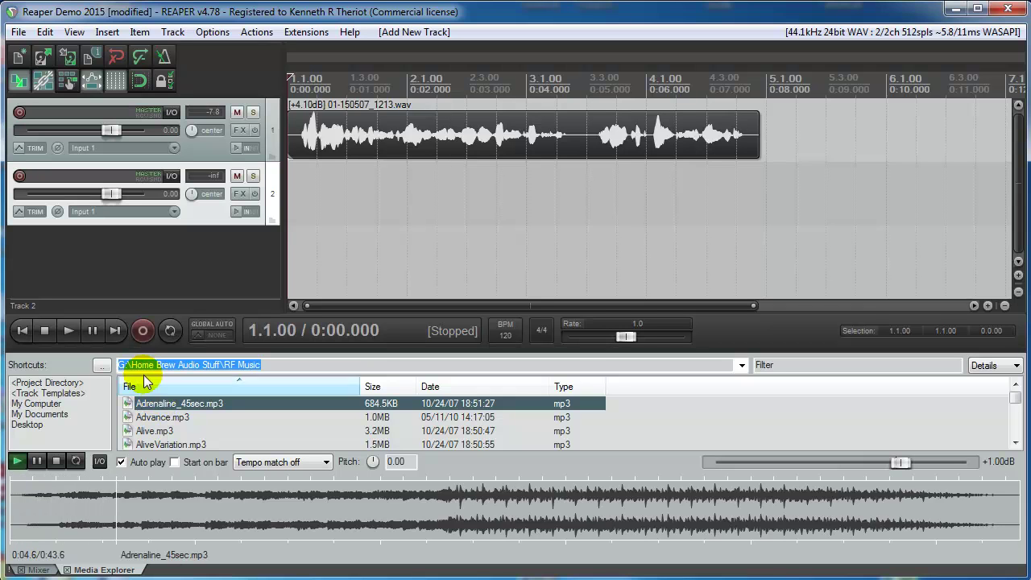
pyautogui.click(55, 462)
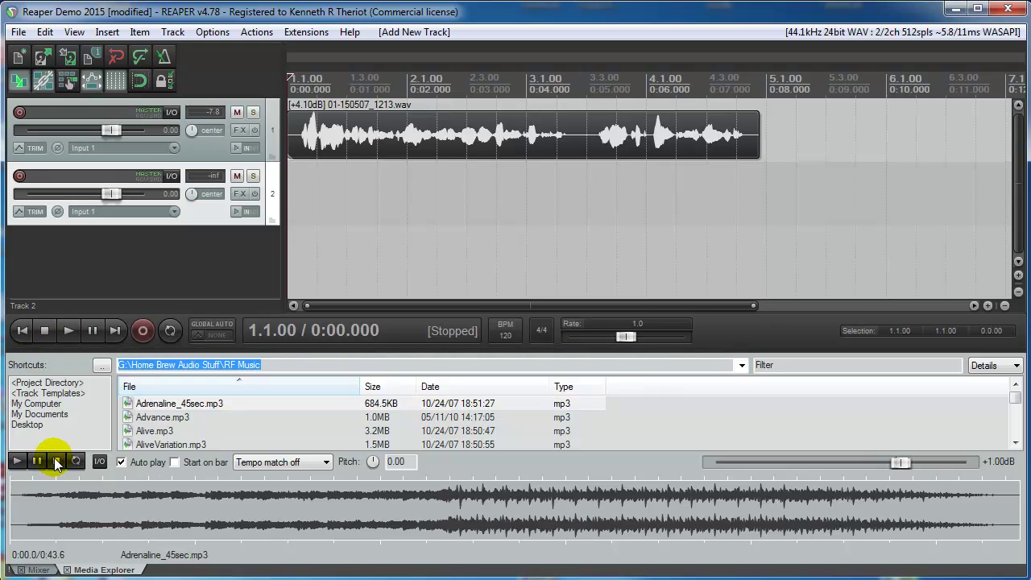
pyautogui.click(152, 419)
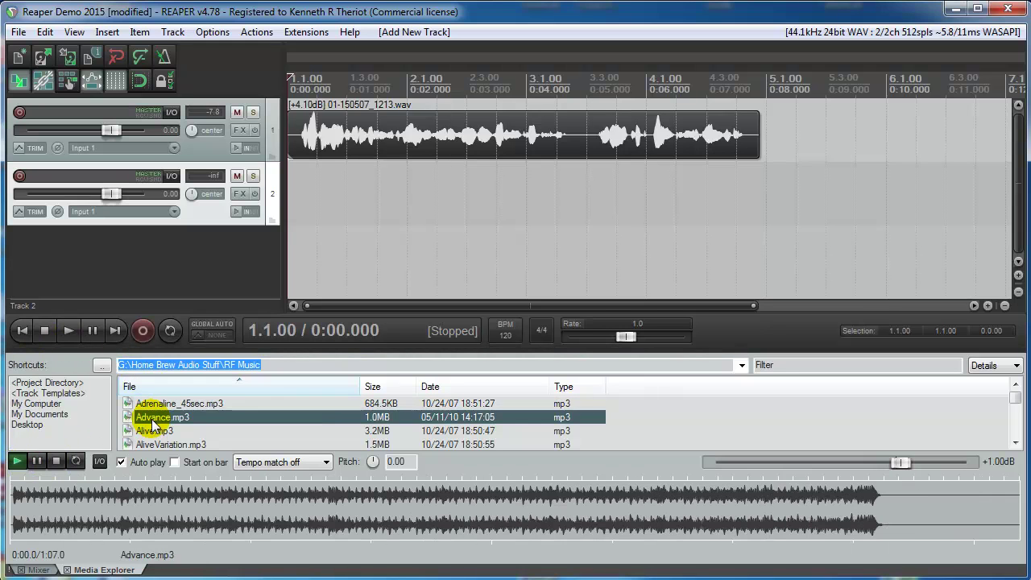
pyautogui.click(57, 462)
pyautogui.scroll(-10, 207, 435)
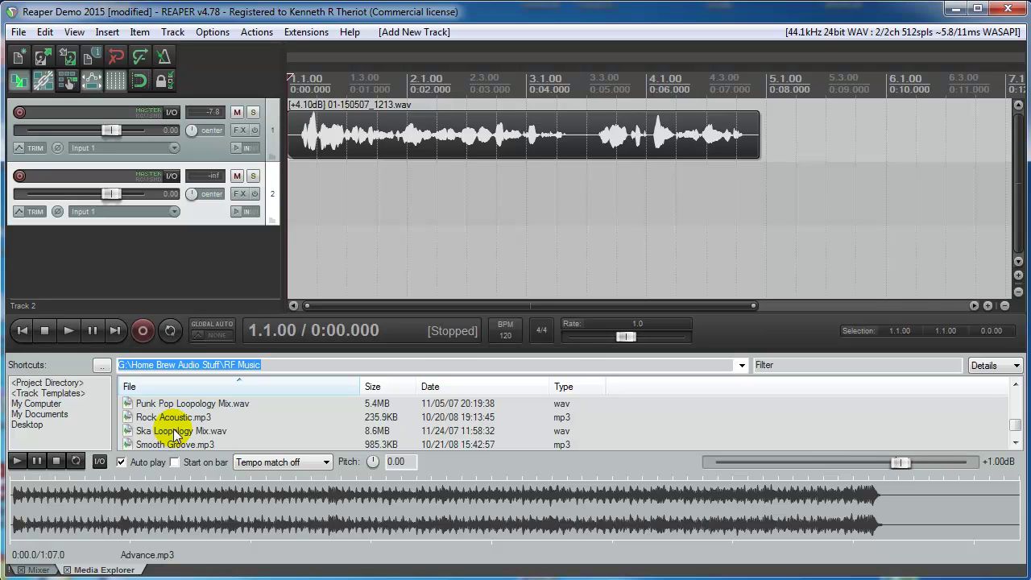
pyautogui.click(175, 432)
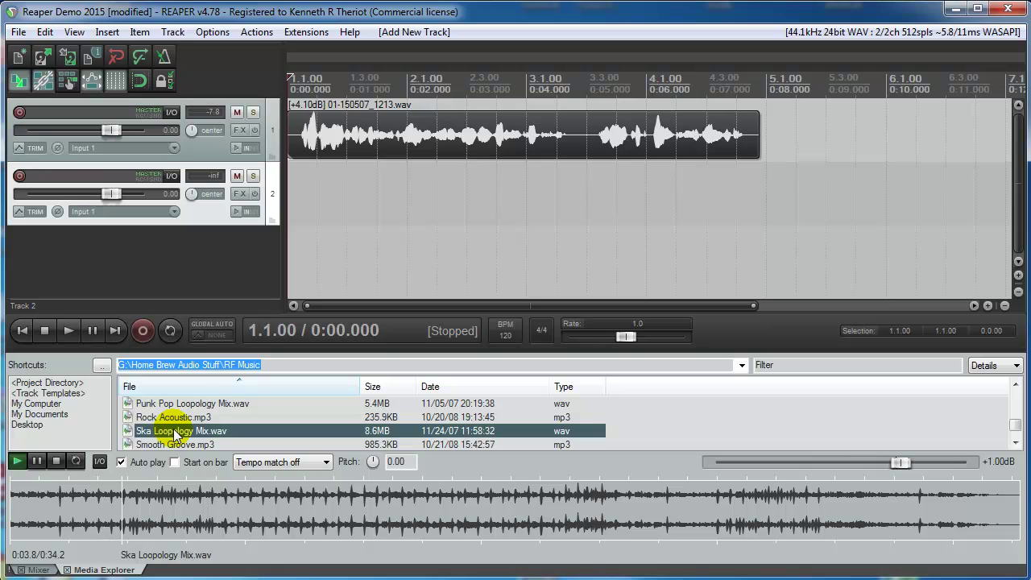
pyautogui.click(56, 462)
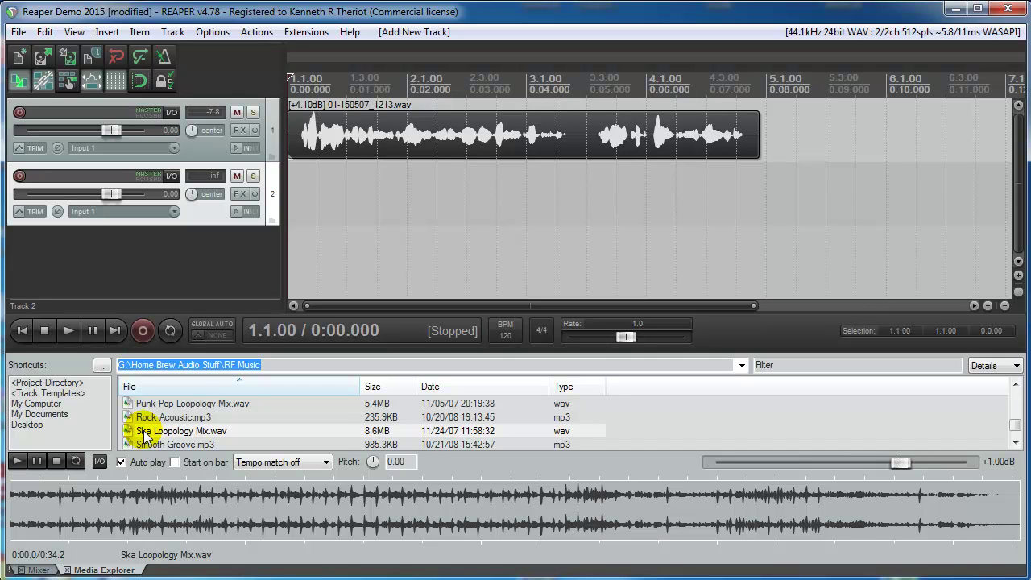
# Drop Ska Loopology Mix.wav onto Track 2 at 0:00.000 and switch the docker back to the Mixer.
pyautogui.moveTo(145, 435); pyautogui.dragTo(291, 179)
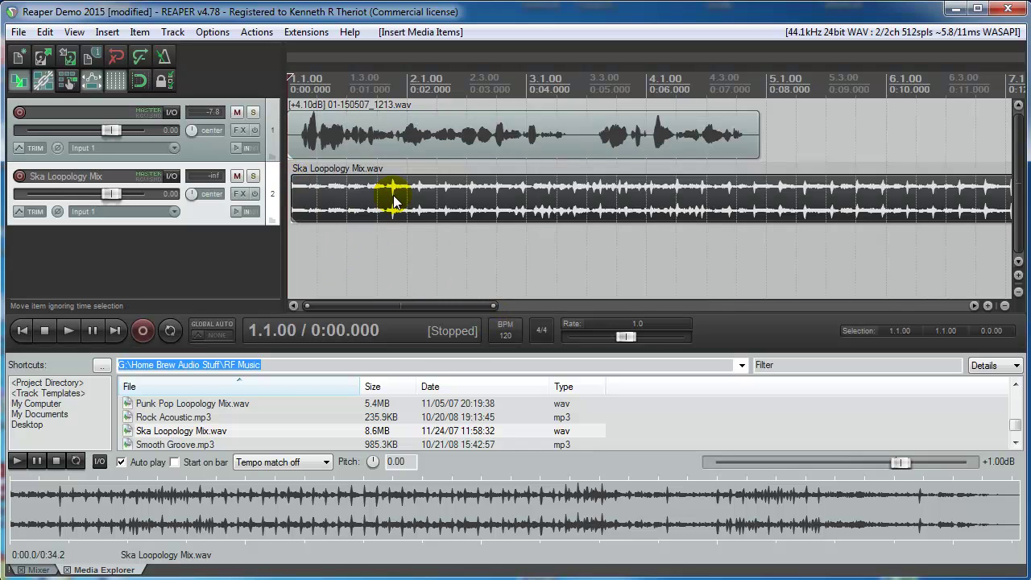
pyautogui.moveTo(426, 203); pyautogui.dragTo(409, 206)
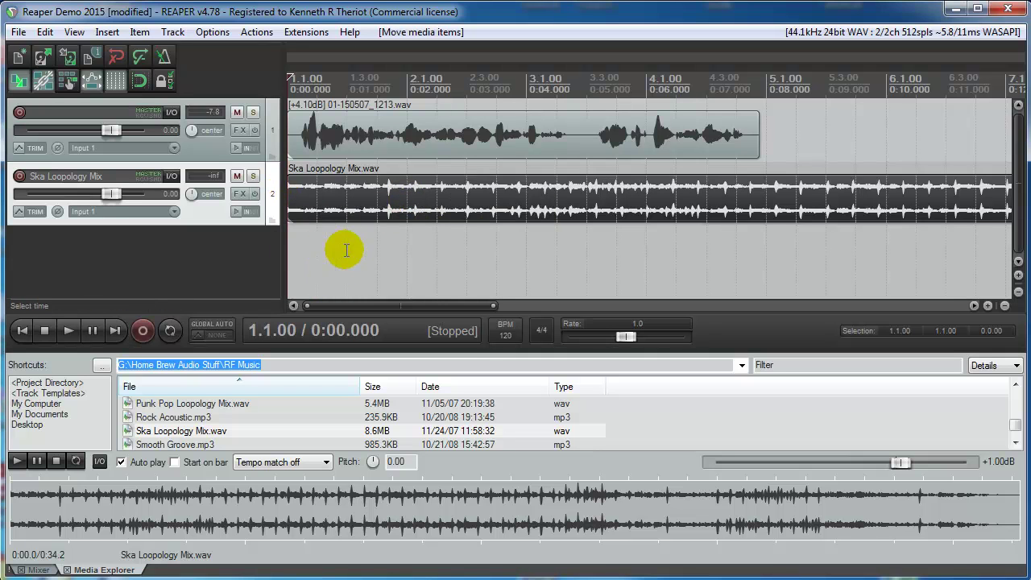
pyautogui.click(309, 257)
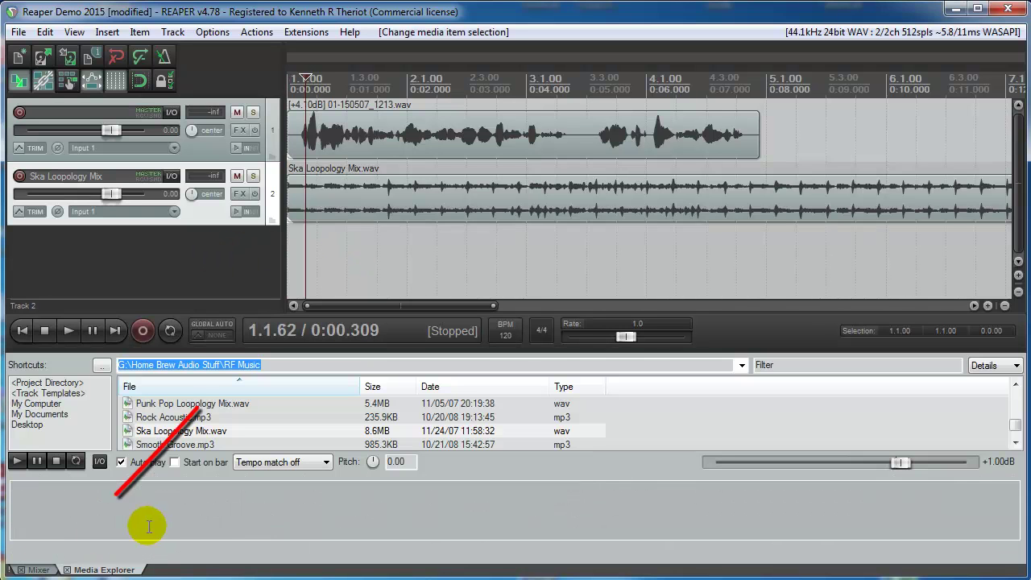
pyautogui.click(35, 570)
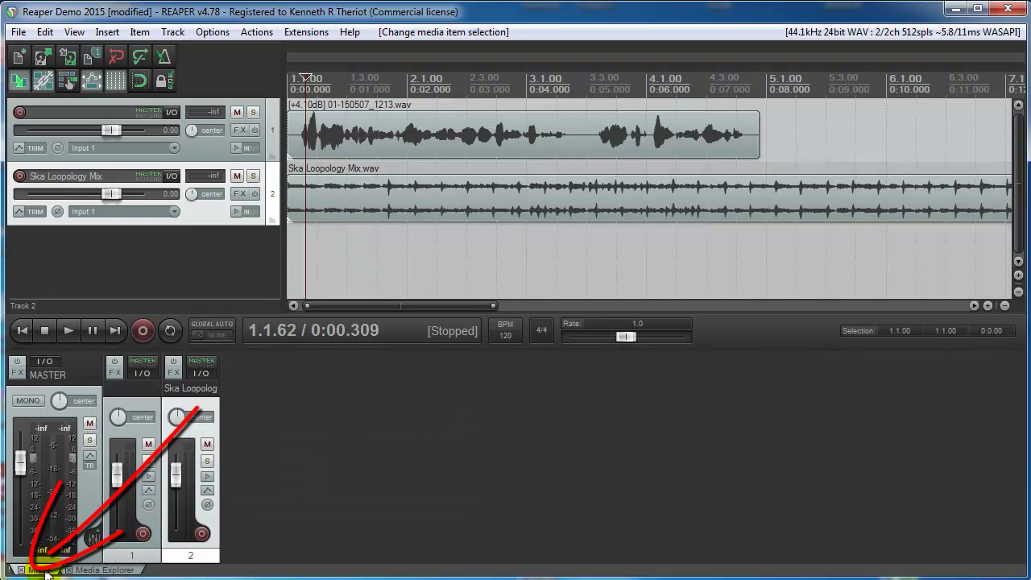
# Play the mix from the start to hear it, then reset the master meter's clip indicator.
pyautogui.click(22, 330)
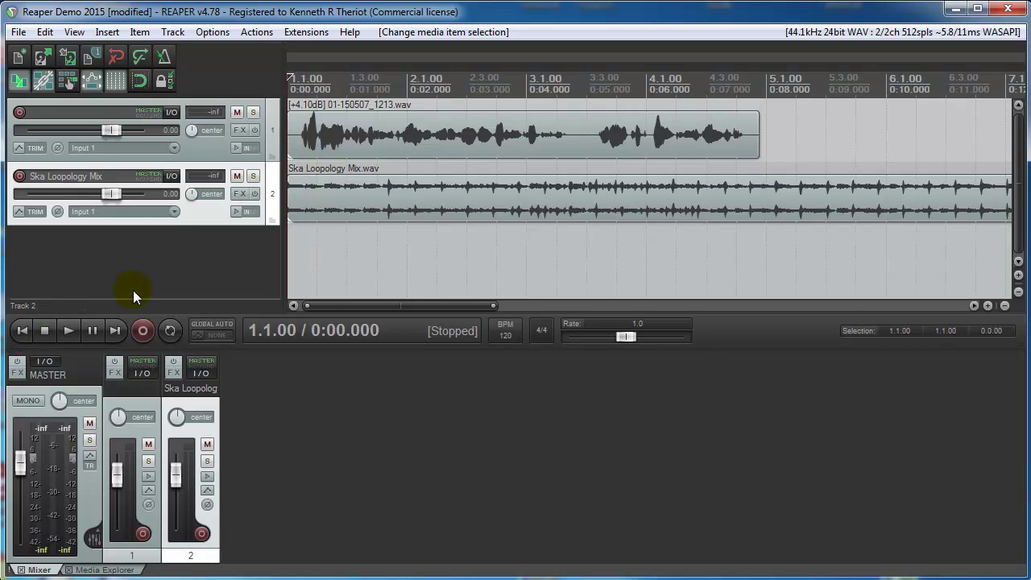
pyautogui.click(69, 330)
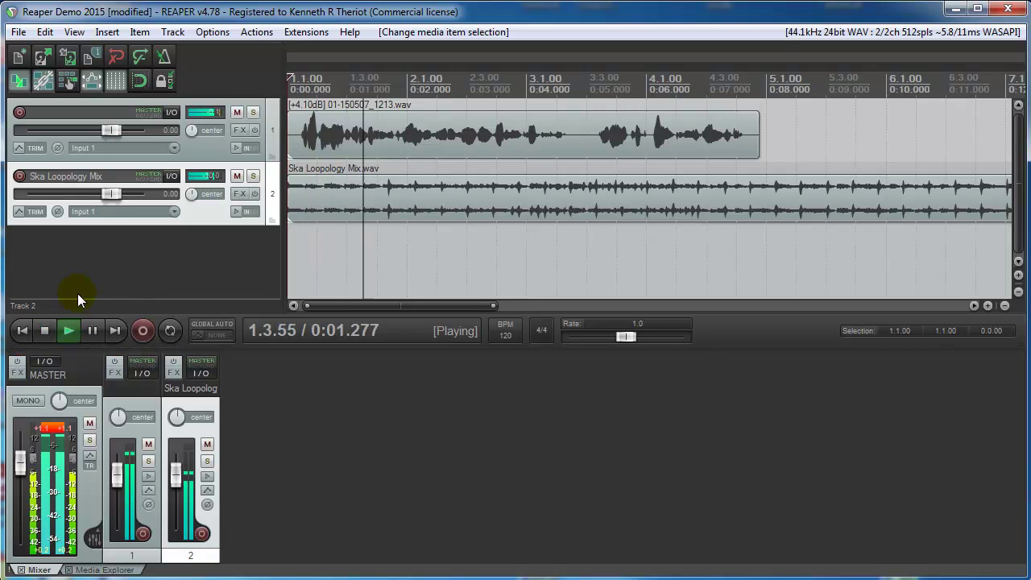
pyautogui.click(45, 330)
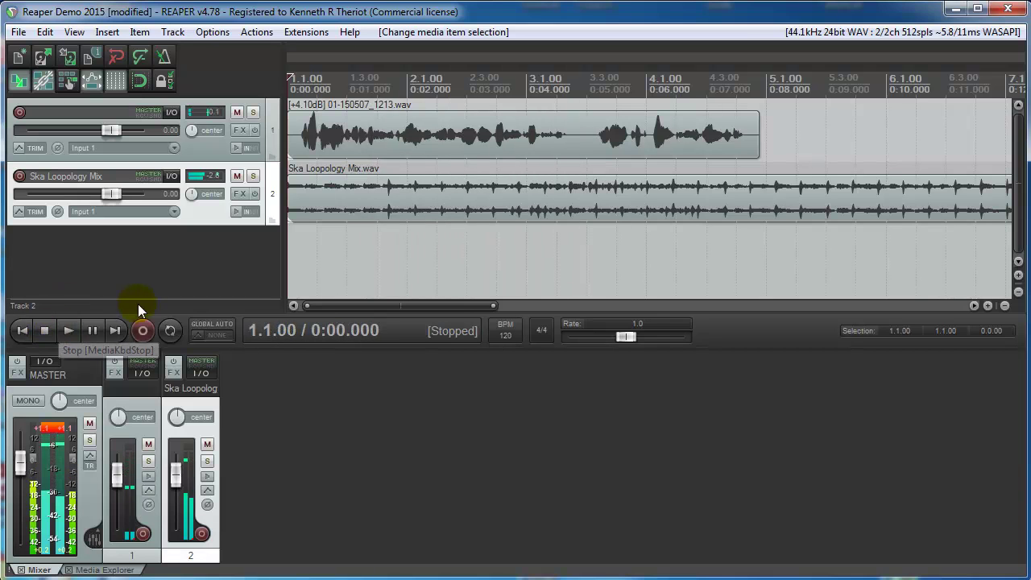
pyautogui.click(54, 433)
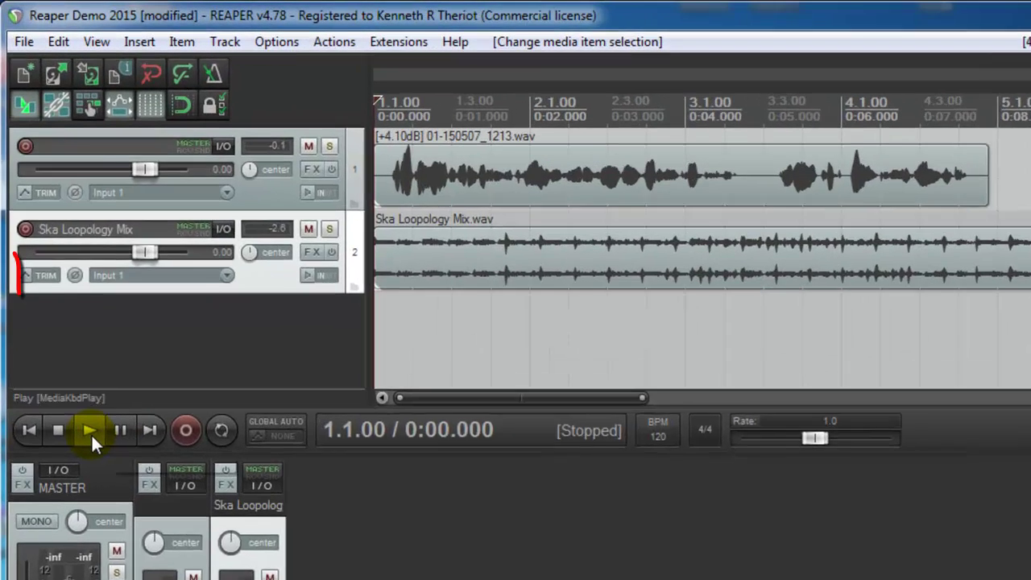
# Lower track 2's volume fader to -7.94 dB while listening, then reset the master peak readouts.
pyautogui.click(69, 330)
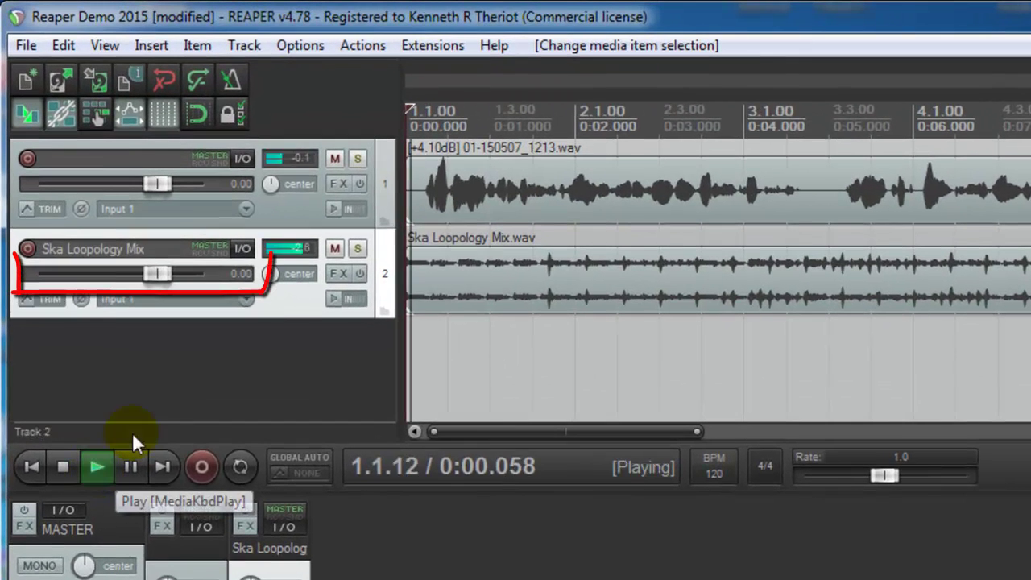
pyautogui.moveTo(156, 273); pyautogui.dragTo(128, 271)
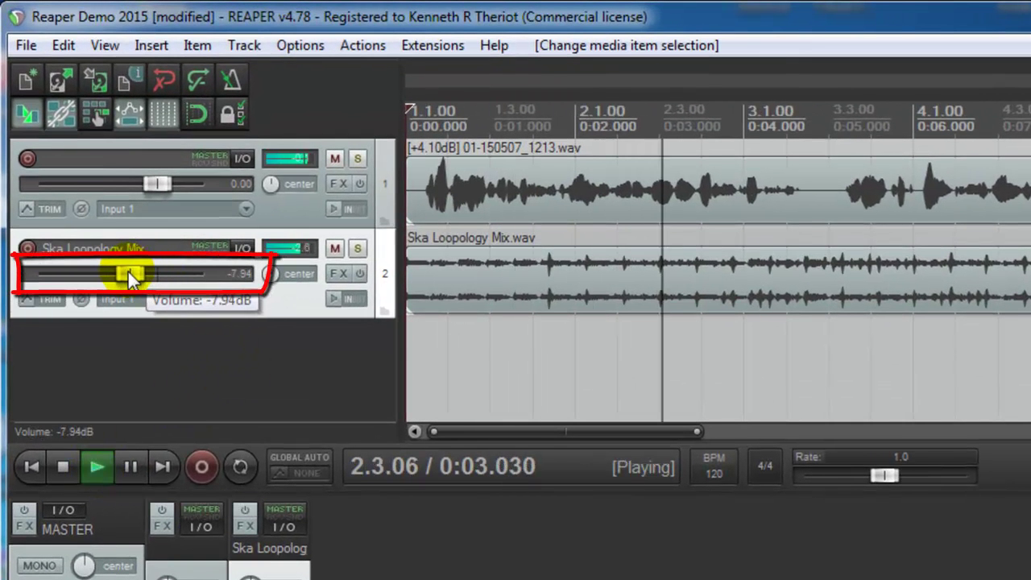
pyautogui.click(64, 468)
pyautogui.moveTo(129, 271)
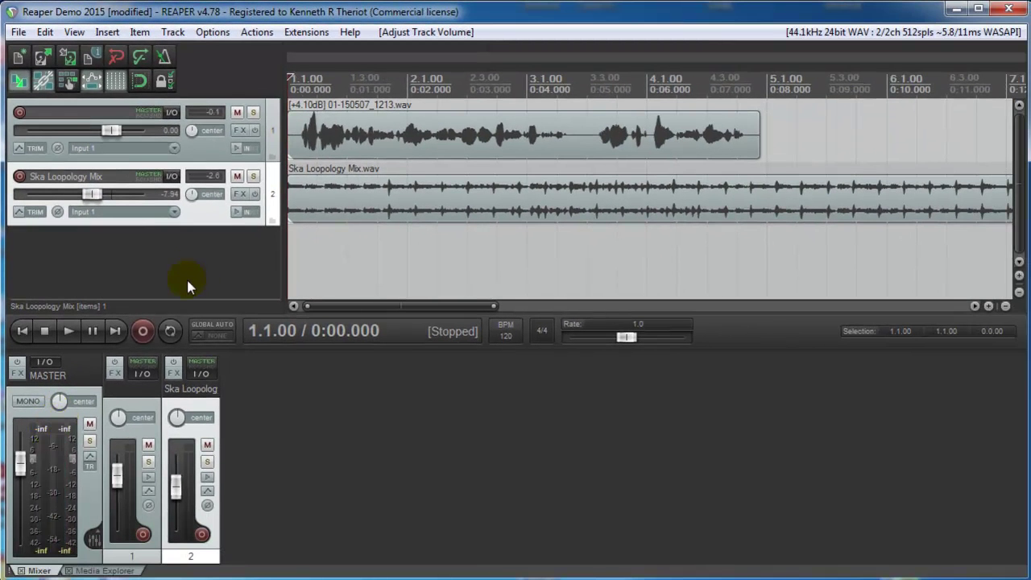
pyautogui.click(69, 332)
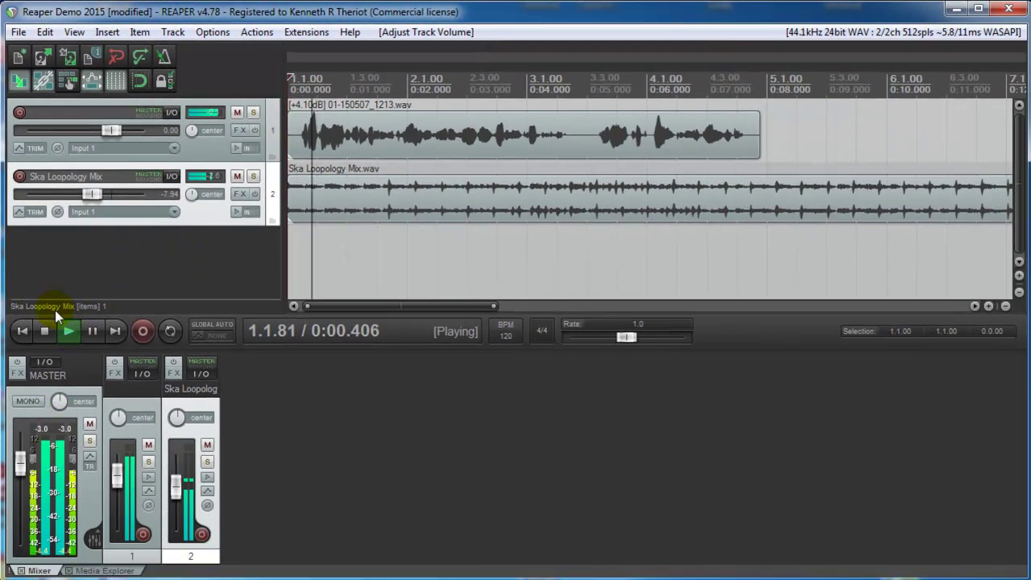
pyautogui.click(44, 332)
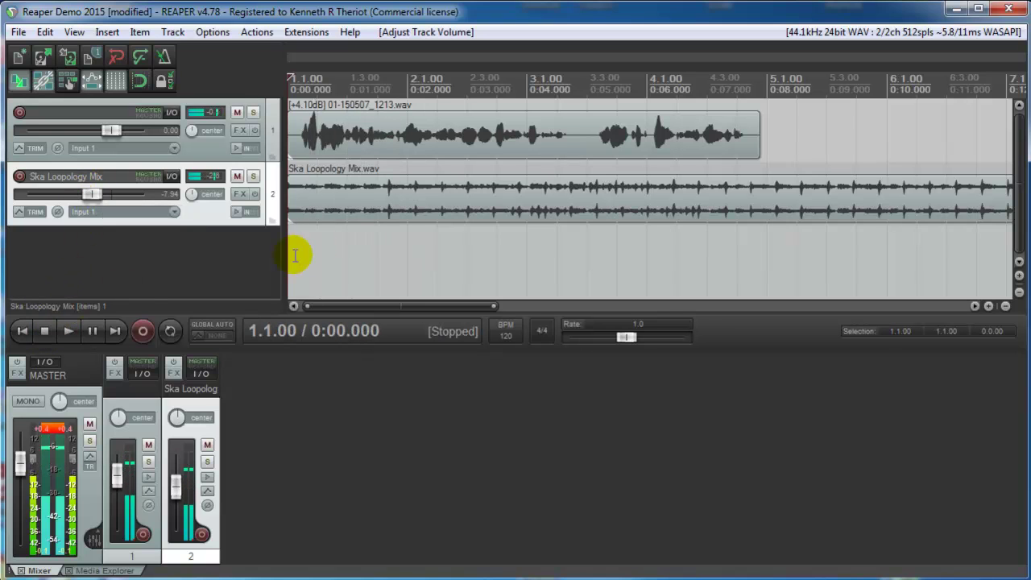
pyautogui.click(53, 430)
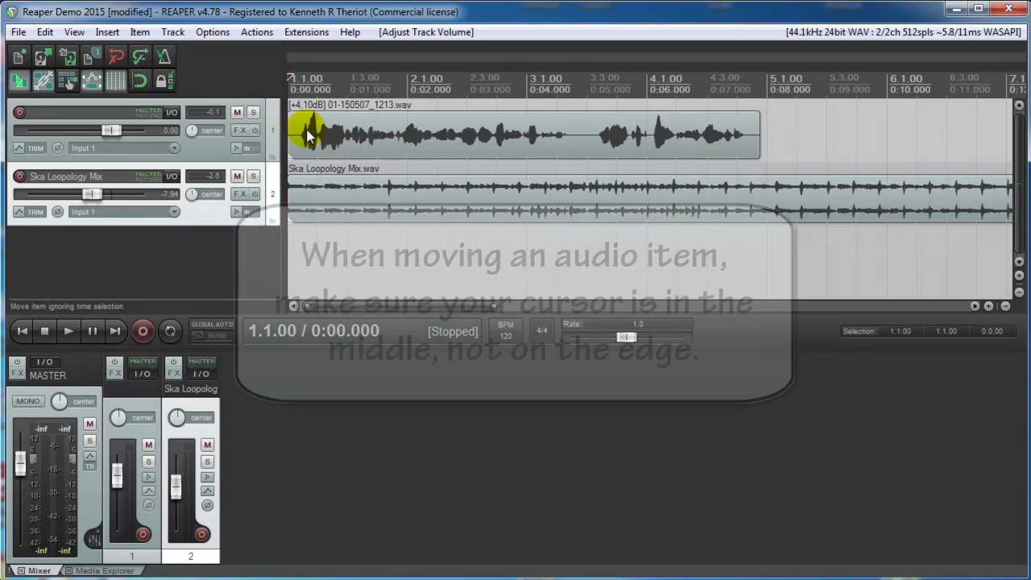
# Move the voice item on track 1 to start at 0:02.000 and play back to check.
pyautogui.moveTo(308, 136); pyautogui.dragTo(435, 135)
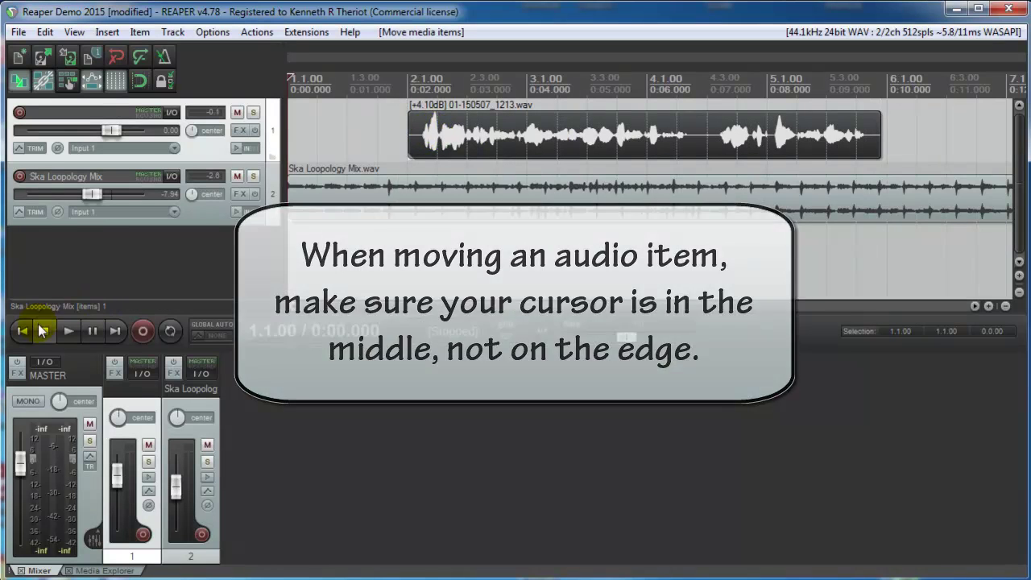
pyautogui.click(69, 332)
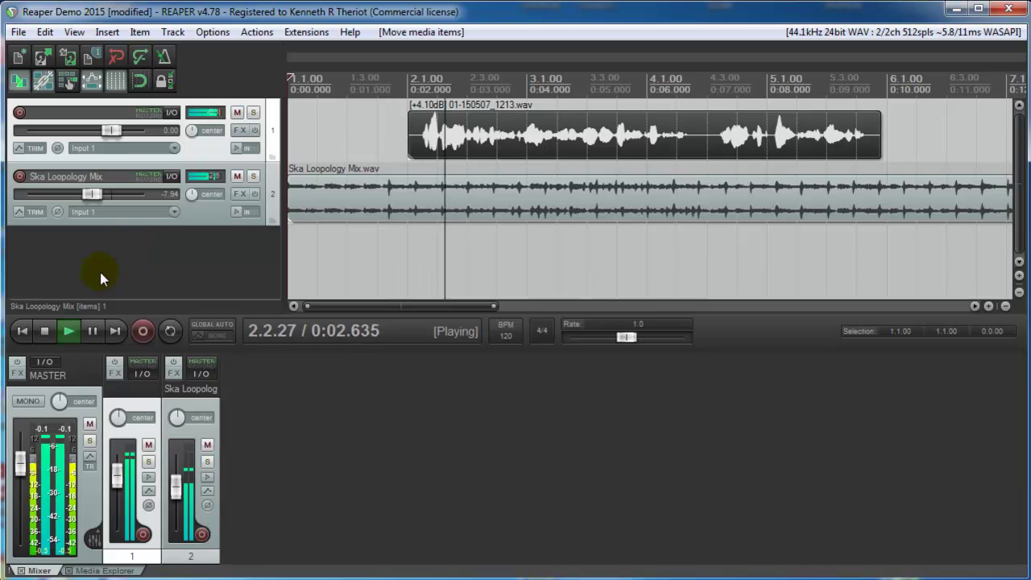
pyautogui.click(48, 330)
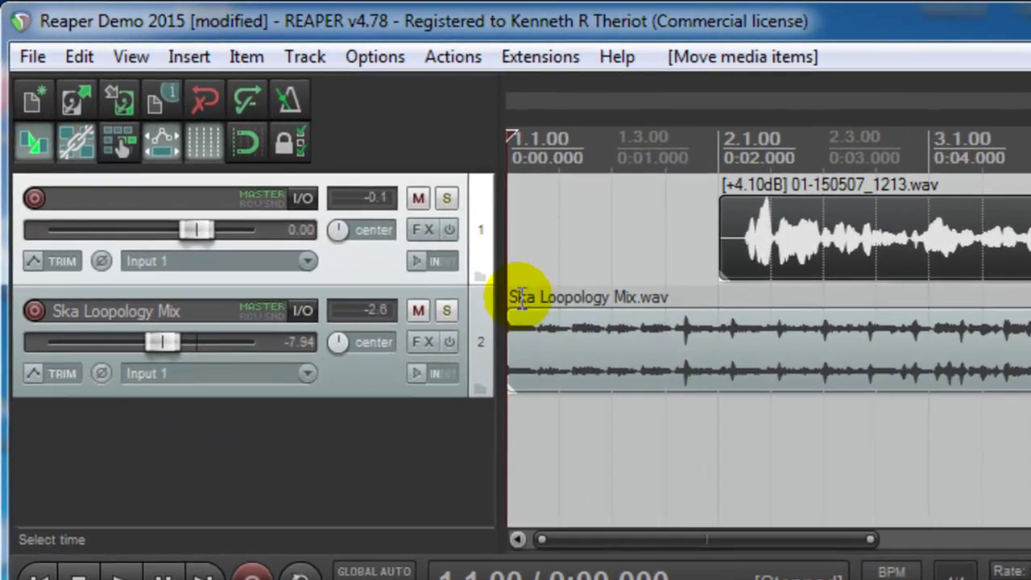
# Add a fade-in of about 1.83 seconds to the Ska Loopology Mix item and preview it.
pyautogui.moveTo(471, 285); pyautogui.dragTo(472, 284)
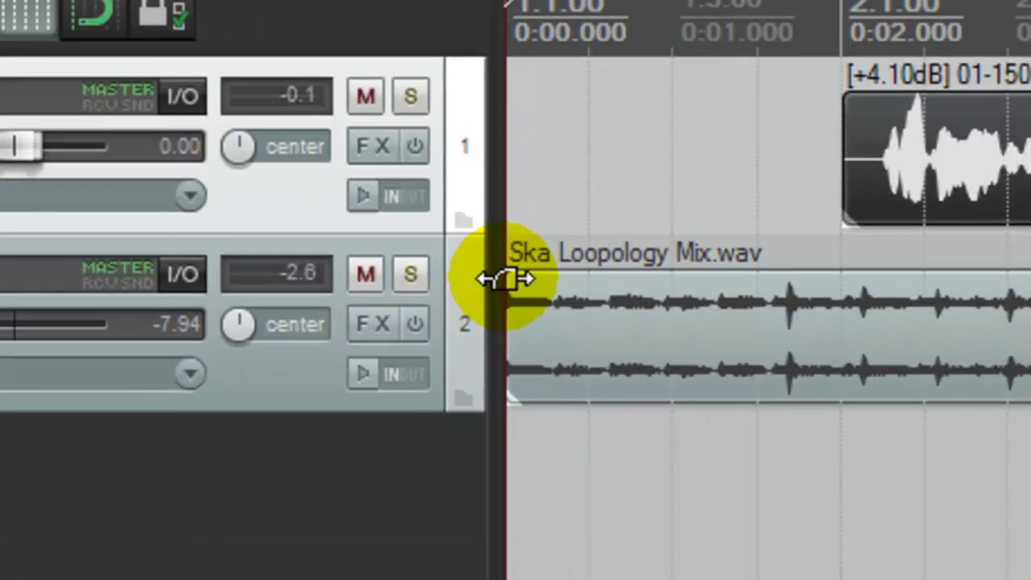
pyautogui.click(510, 316)
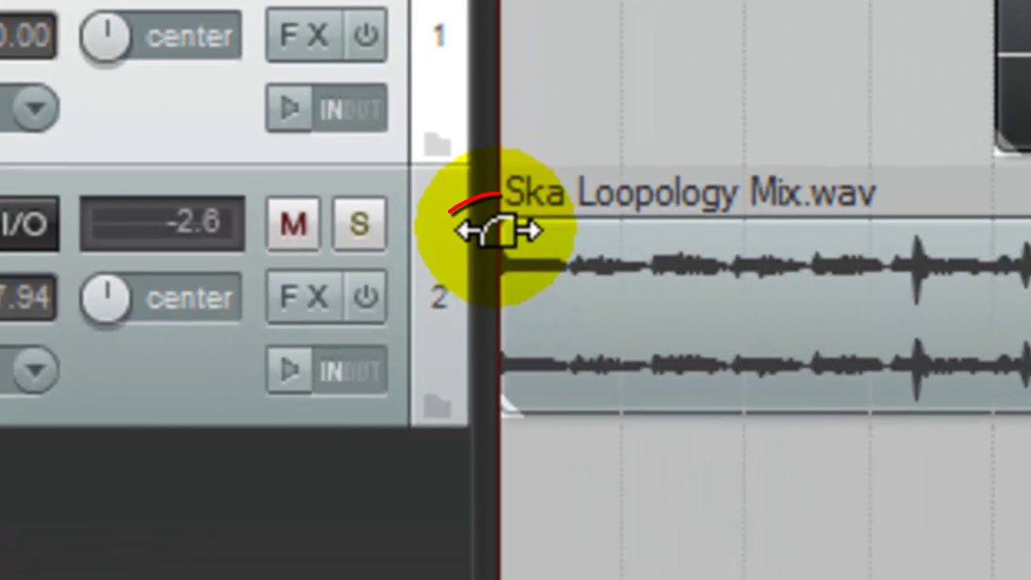
pyautogui.moveTo(500, 233); pyautogui.dragTo(937, 222)
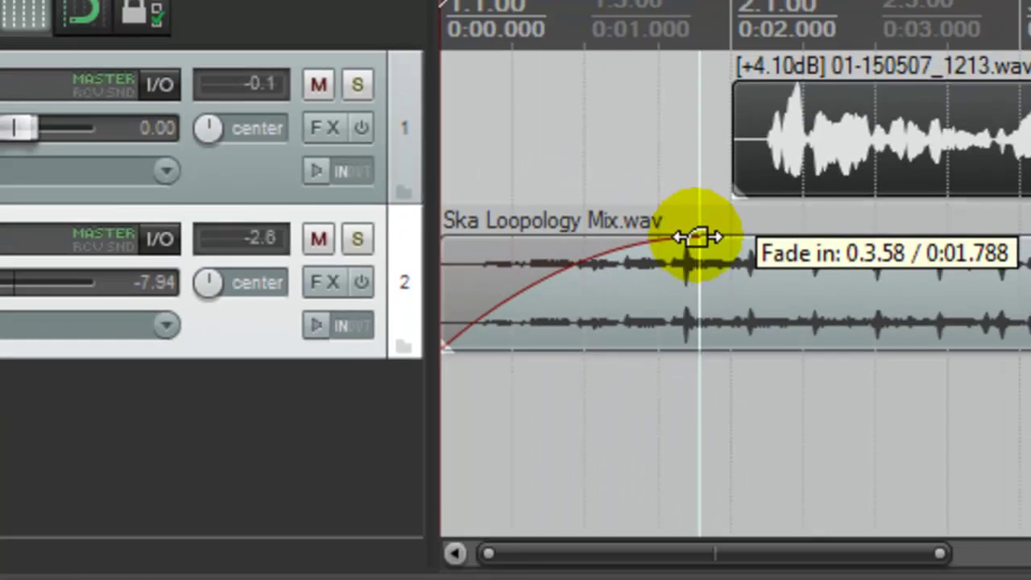
pyautogui.moveTo(698, 237); pyautogui.dragTo(703, 231)
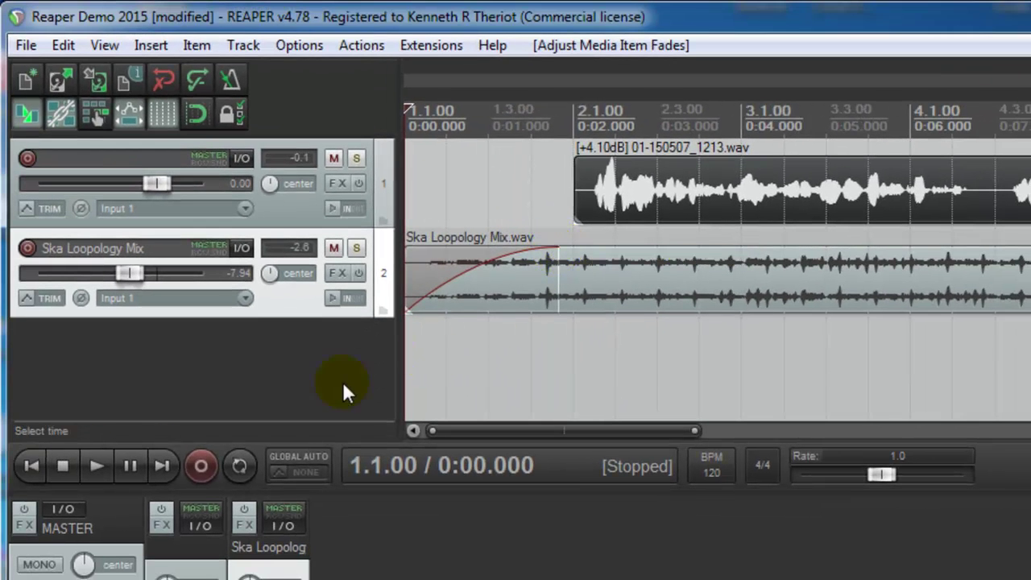
pyautogui.click(95, 466)
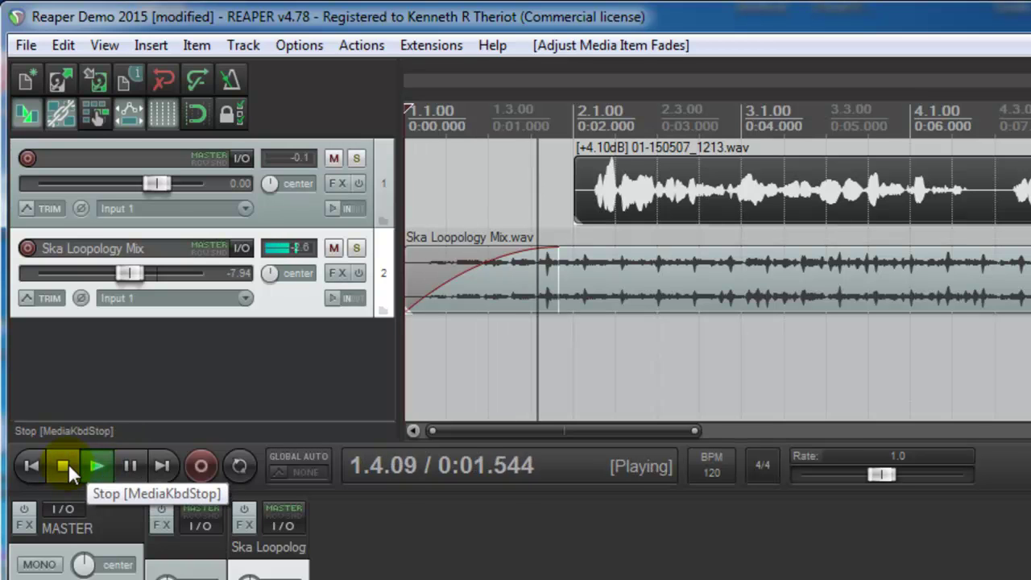
pyautogui.click(68, 463)
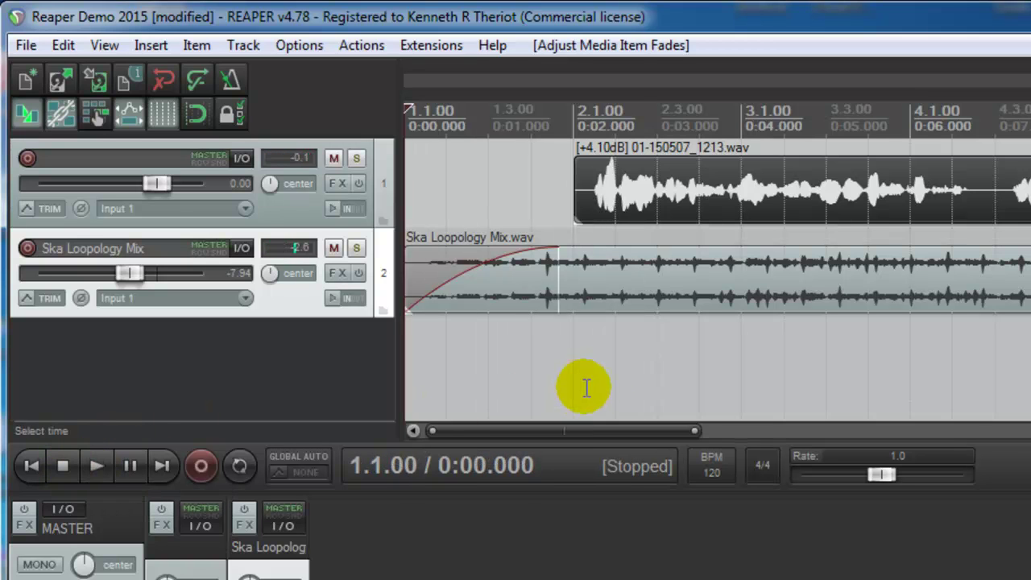
pyautogui.click(634, 333)
pyautogui.scroll(-2, 635, 335)
# Split the Ska Loopology Mix item at the cut point and delete the part after it.
pyautogui.scroll(-3, 635, 334)
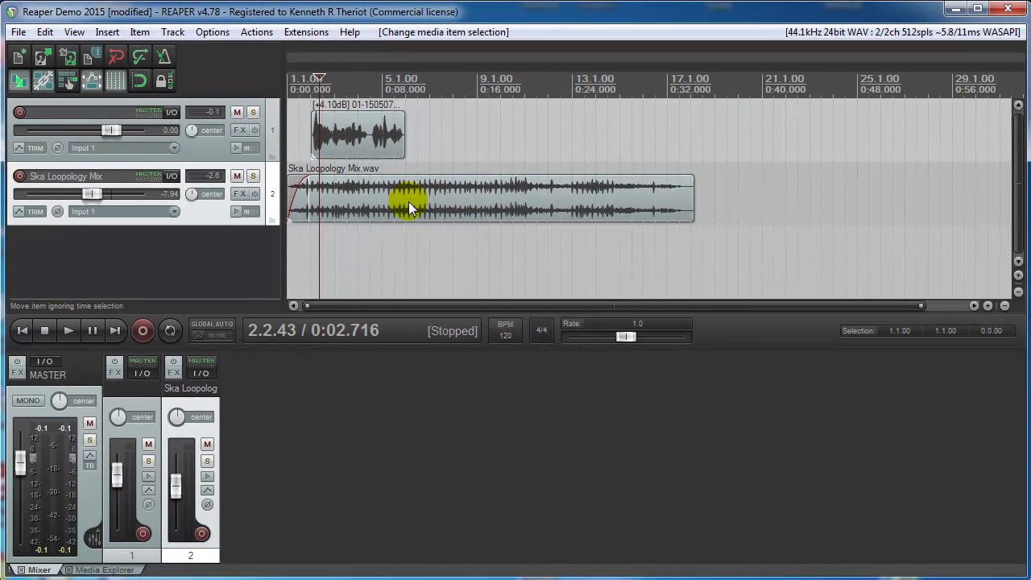
pyautogui.click(409, 202)
pyautogui.scroll(3, 409, 208)
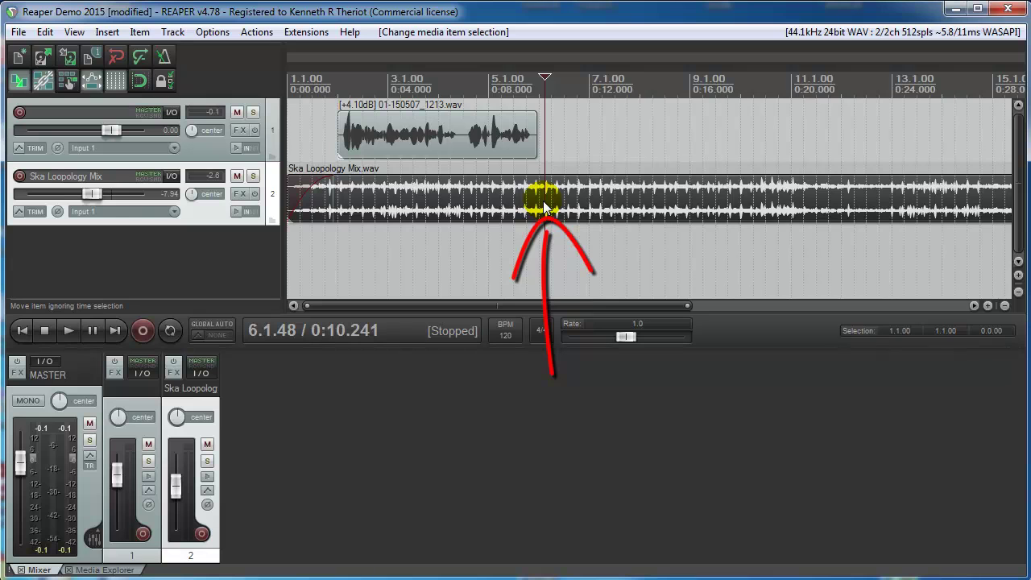
pyautogui.press('s')
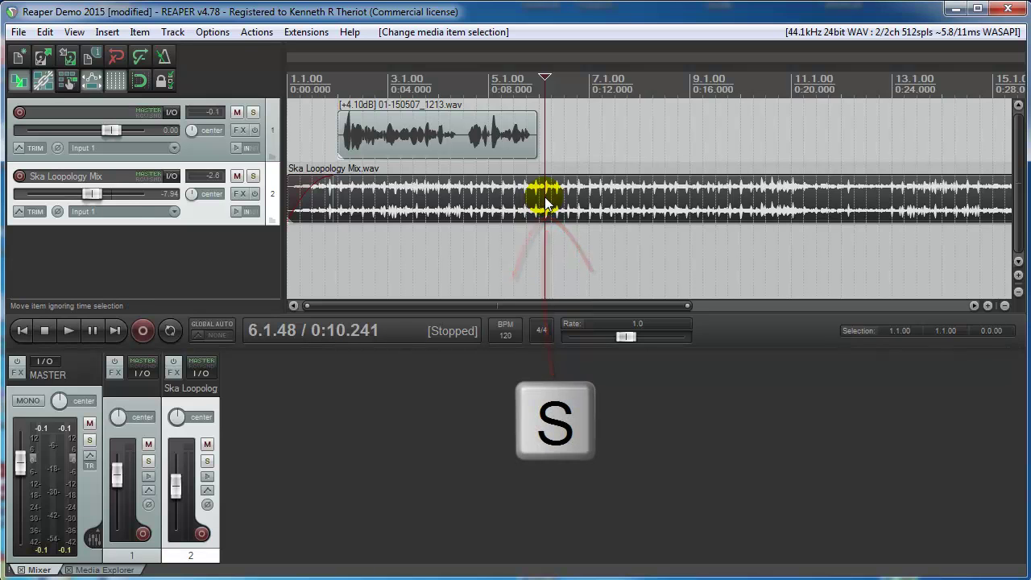
pyautogui.press('Delete')
pyautogui.click(642, 204)
pyautogui.press('Delete')
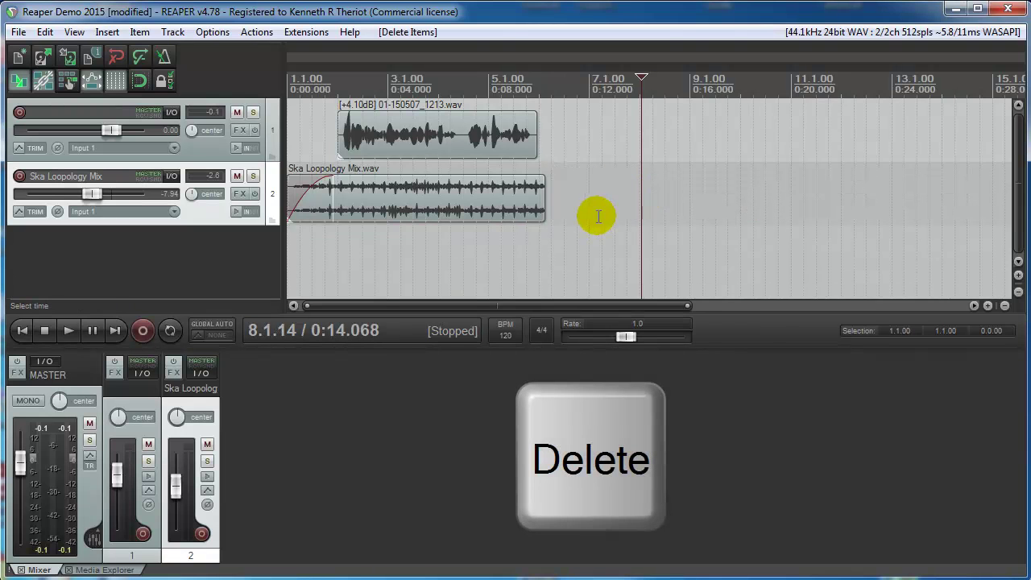
# Drag the music item's right edge so it ends at 0:10.165, just after the voiceover.
pyautogui.scroll(1, 545, 242)
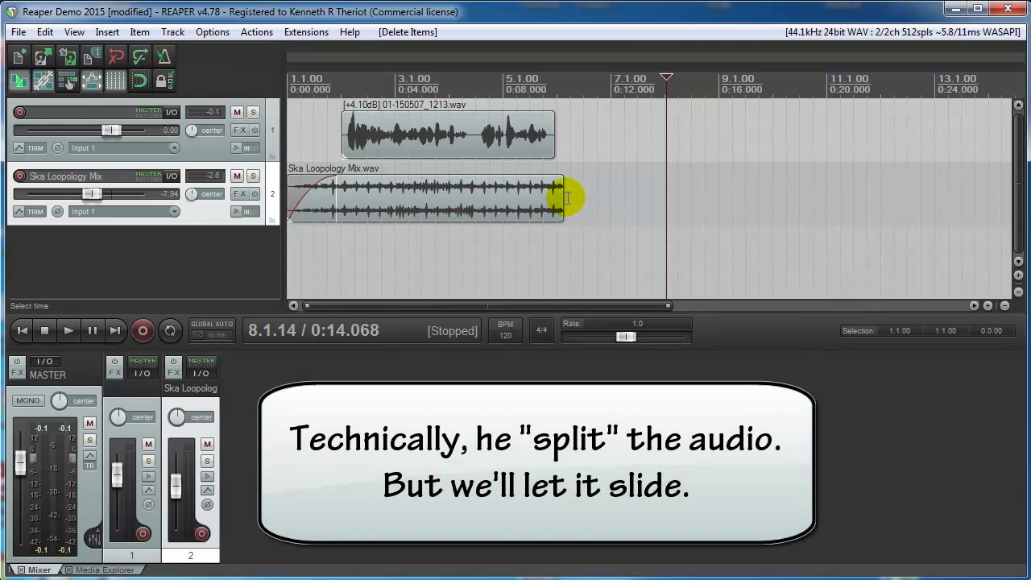
pyautogui.moveTo(567, 197); pyautogui.dragTo(625, 204)
pyautogui.scroll(-3, 592, 249)
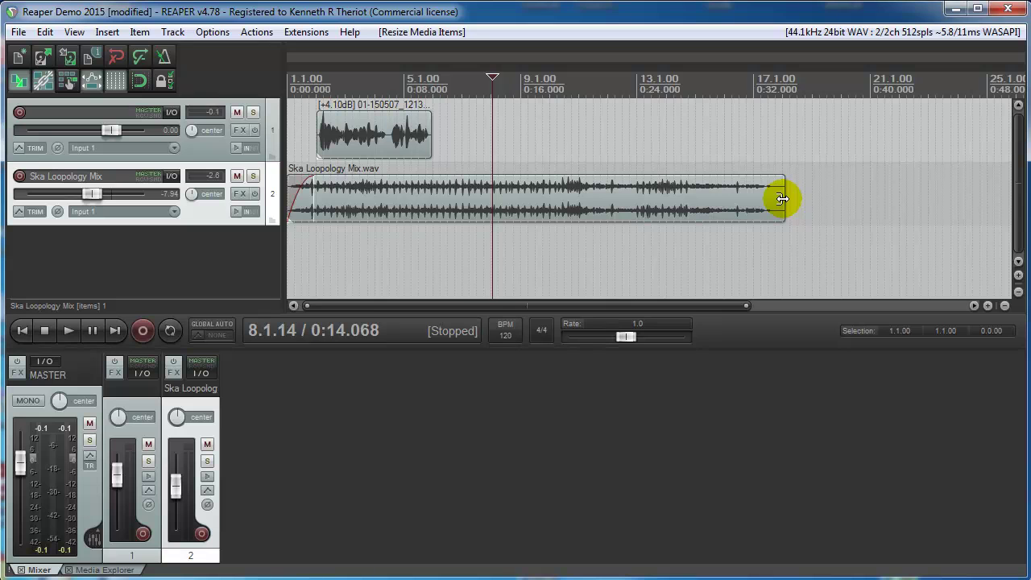
pyautogui.moveTo(782, 199); pyautogui.dragTo(439, 210)
pyautogui.click(445, 248)
pyautogui.scroll(5, 472, 244)
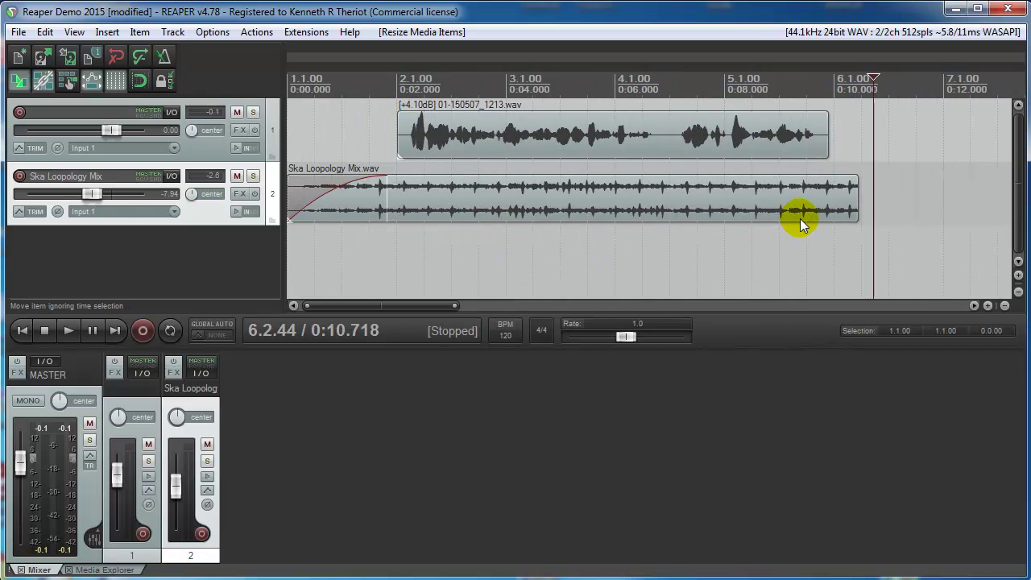
# Add a fade-out of about 2.84 seconds to the music item's end and preview it.
pyautogui.click(642, 236)
pyautogui.press('space')
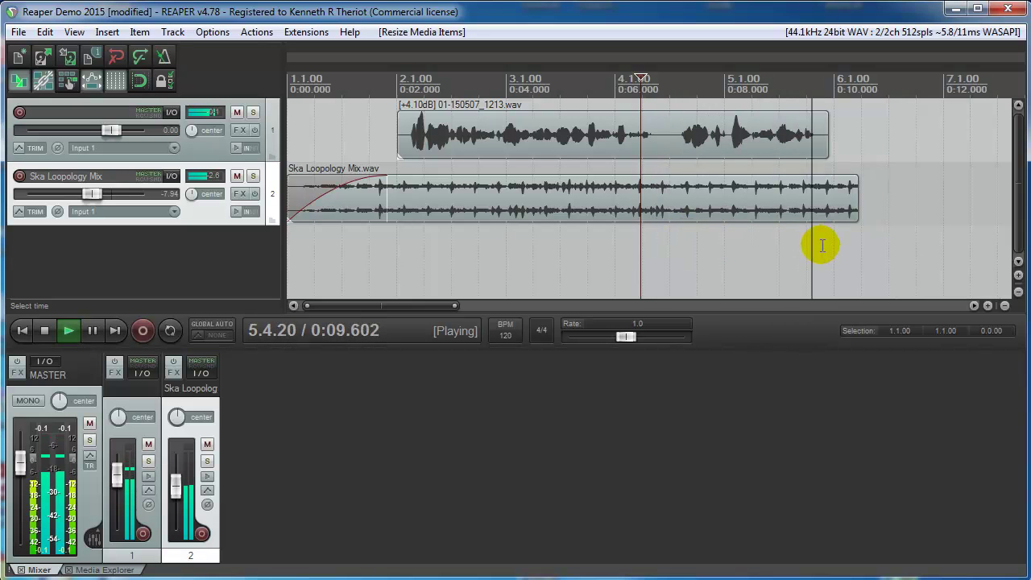
pyautogui.press('space')
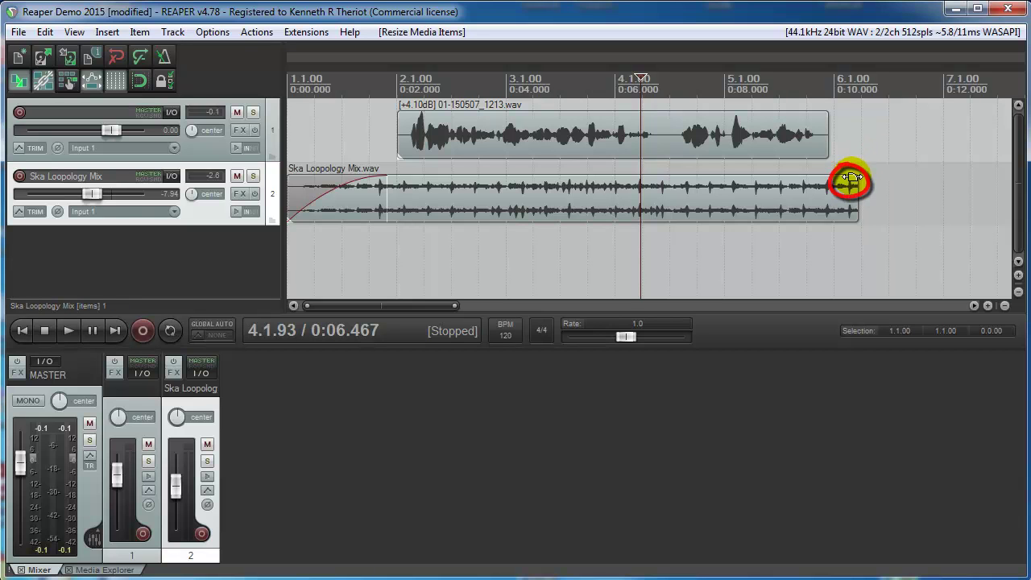
pyautogui.moveTo(852, 177); pyautogui.dragTo(703, 187)
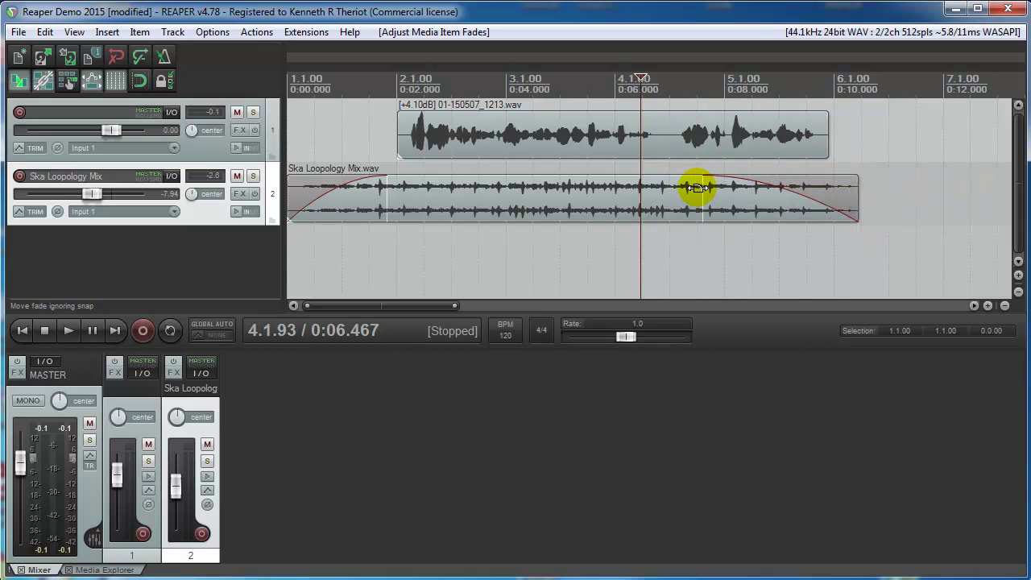
pyautogui.click(696, 244)
pyautogui.press('space')
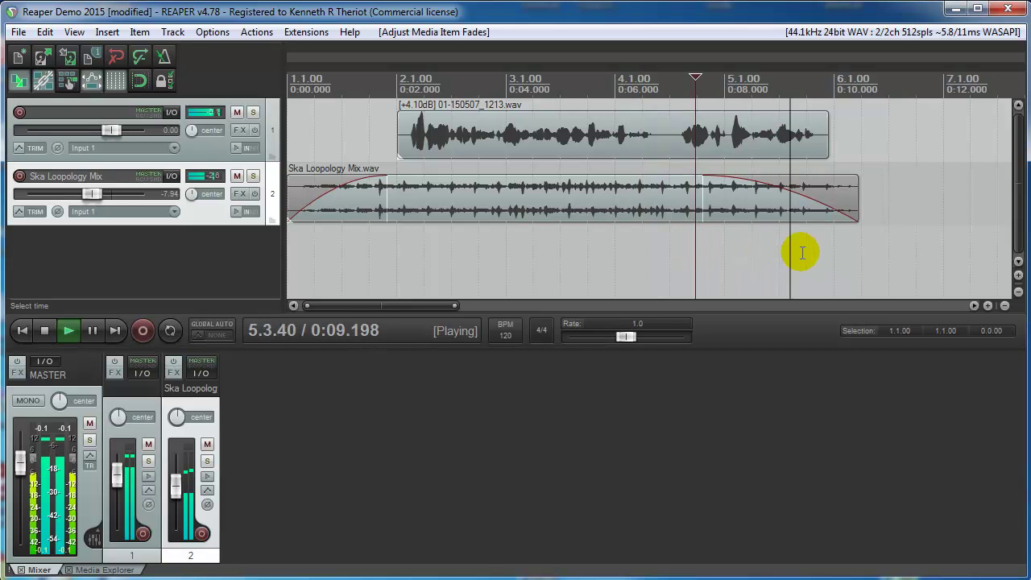
pyautogui.press('space')
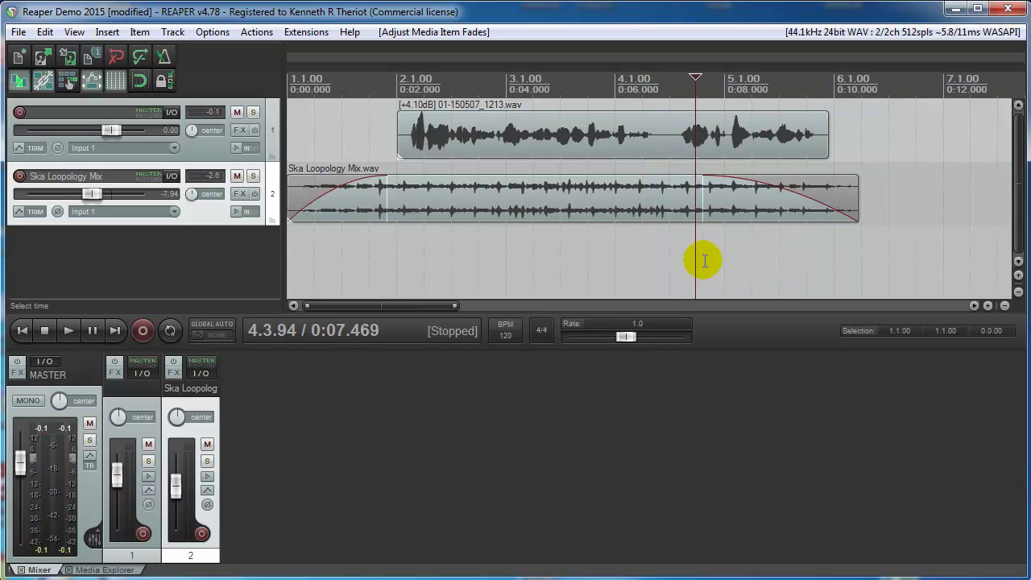
# Render the master mix to 'Reaper Vid VO' as a 24-bit WAV, overwriting the earlier file.
pyautogui.click(540, 274)
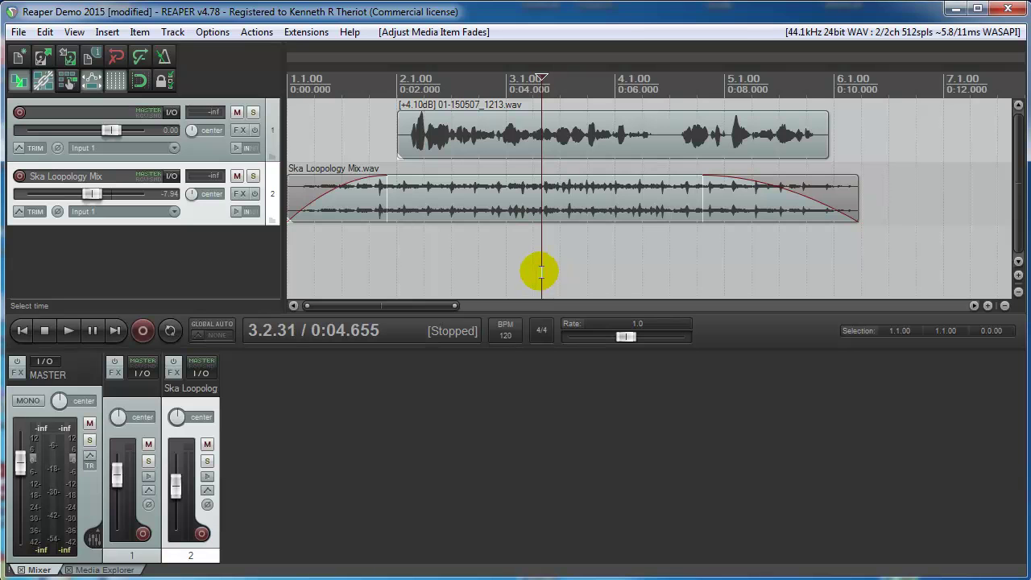
pyautogui.click(17, 32)
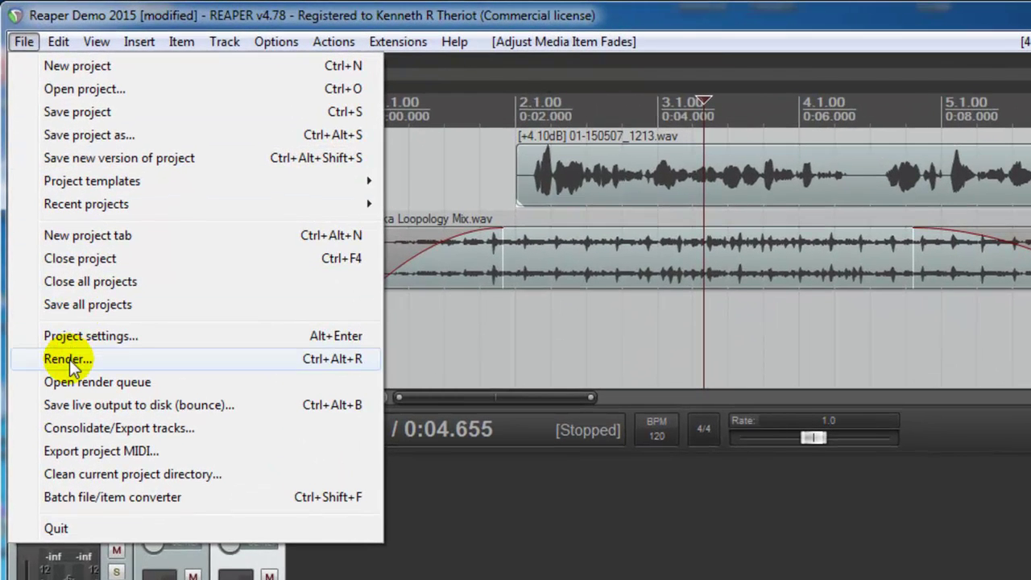
pyautogui.click(69, 360)
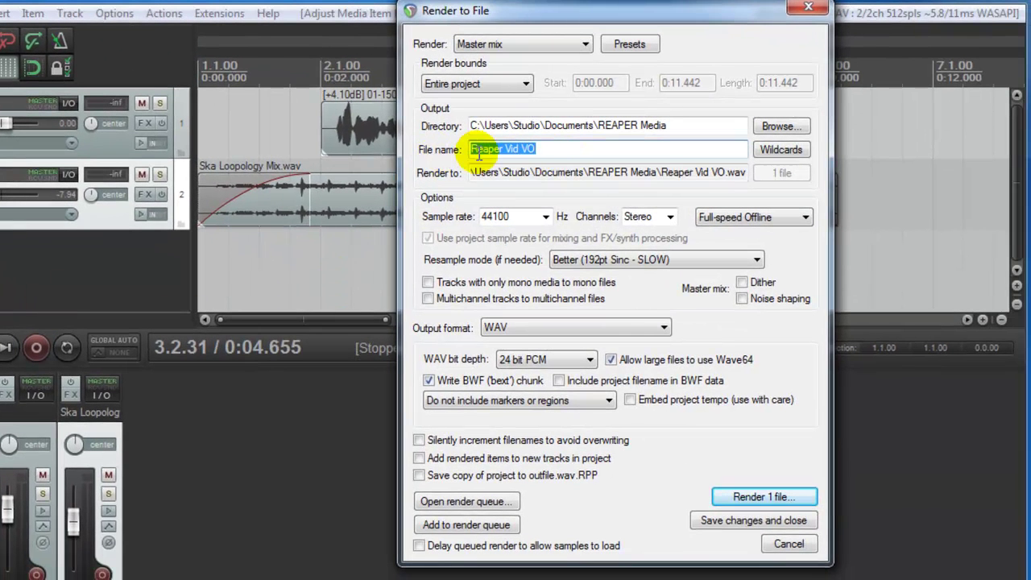
pyautogui.click(541, 148)
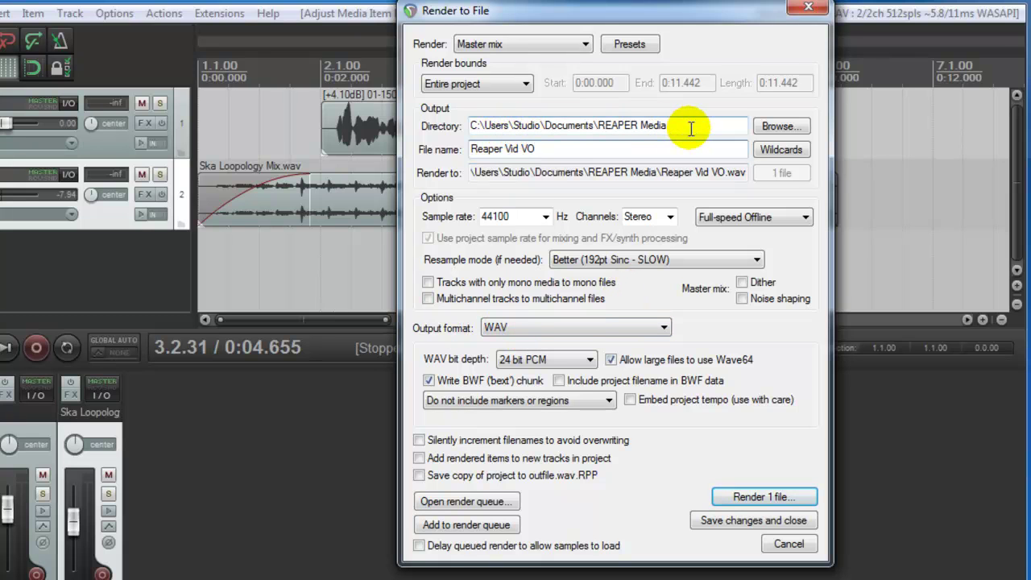
pyautogui.click(748, 499)
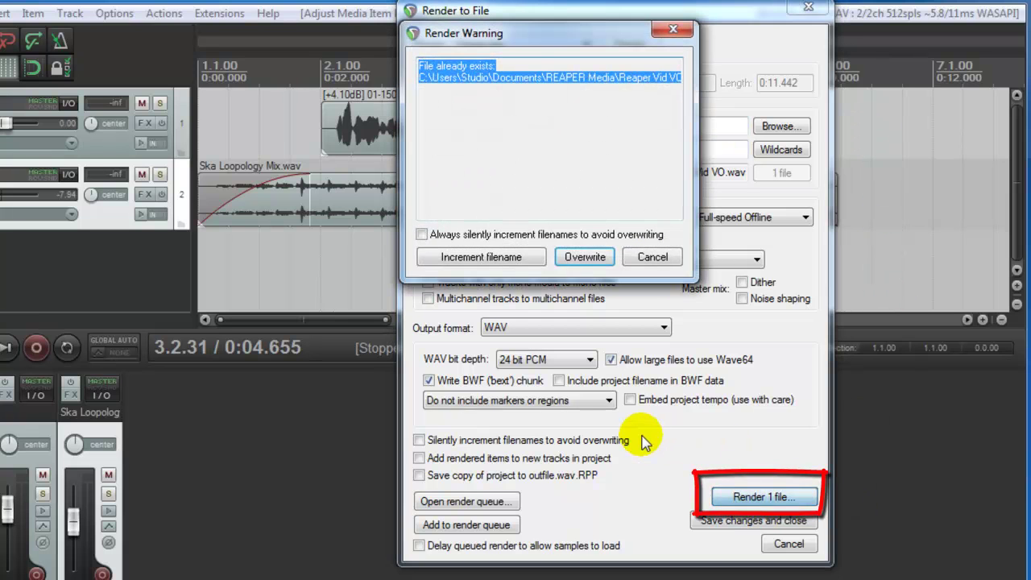
pyautogui.click(582, 258)
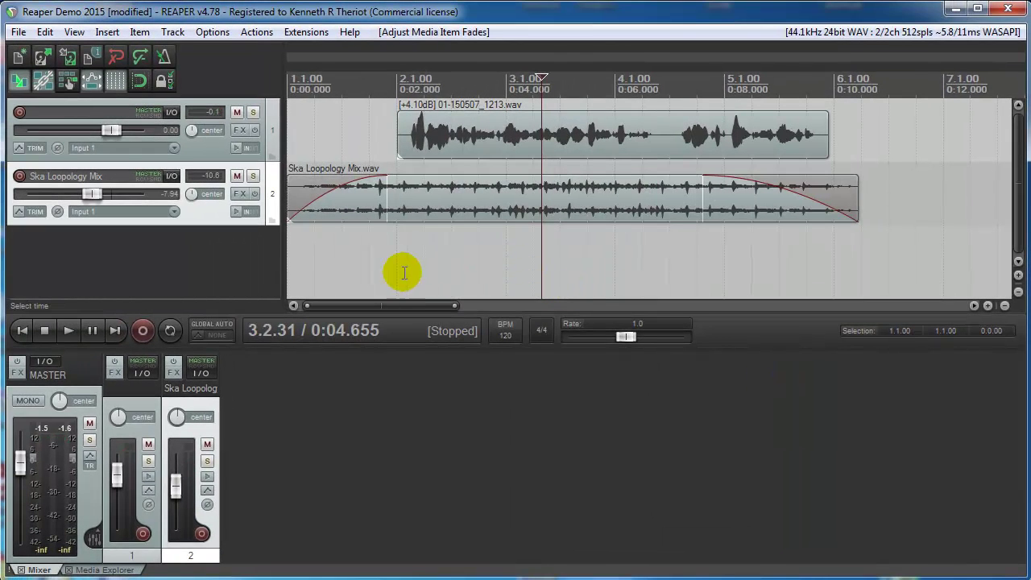
# Mute the voiceover and Ska Loopology Mix tracks and add an empty third track.
pyautogui.click(237, 113)
pyautogui.click(237, 176)
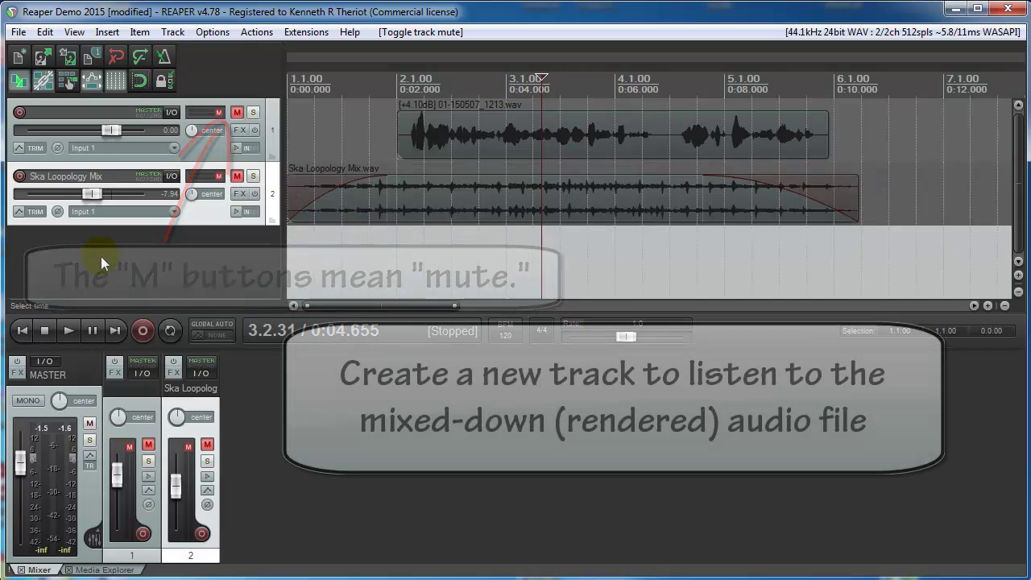
pyautogui.doubleClick(101, 256)
# Import Reaper Vid VO.wav onto track 3 starting at the project start.
pyautogui.press('Home')
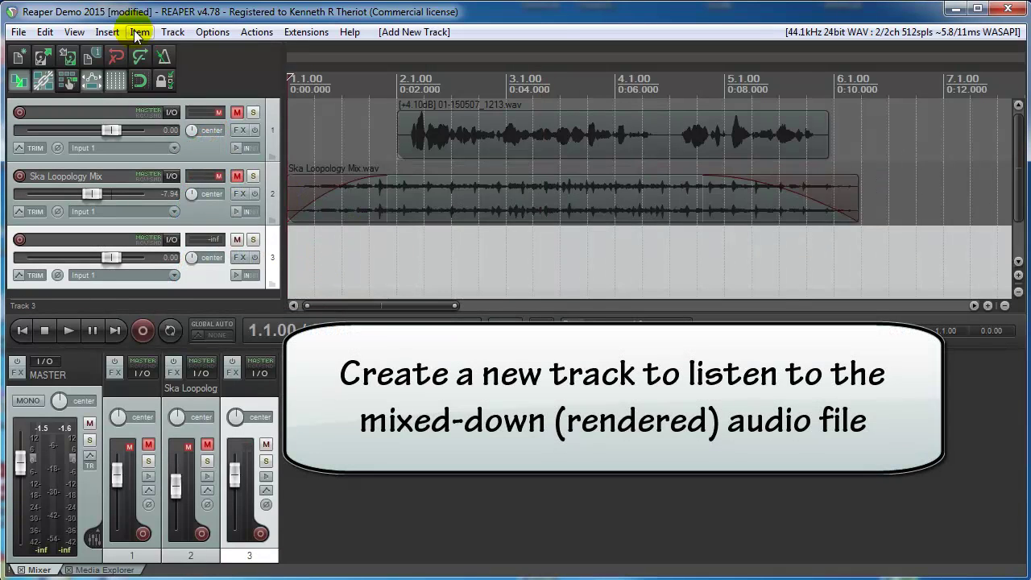
pyautogui.click(107, 32)
pyautogui.click(129, 50)
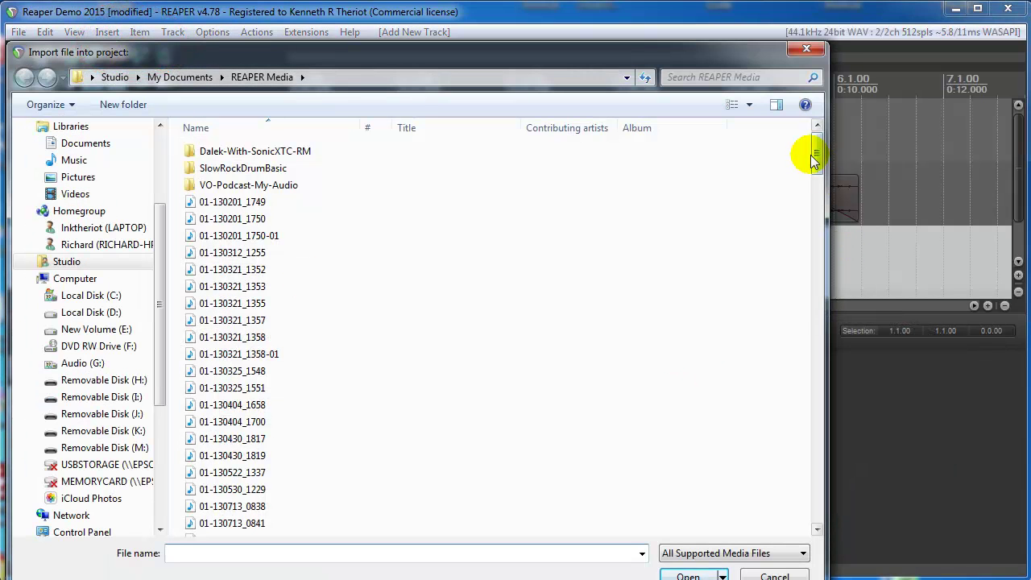
pyautogui.moveTo(818, 157); pyautogui.dragTo(817, 504)
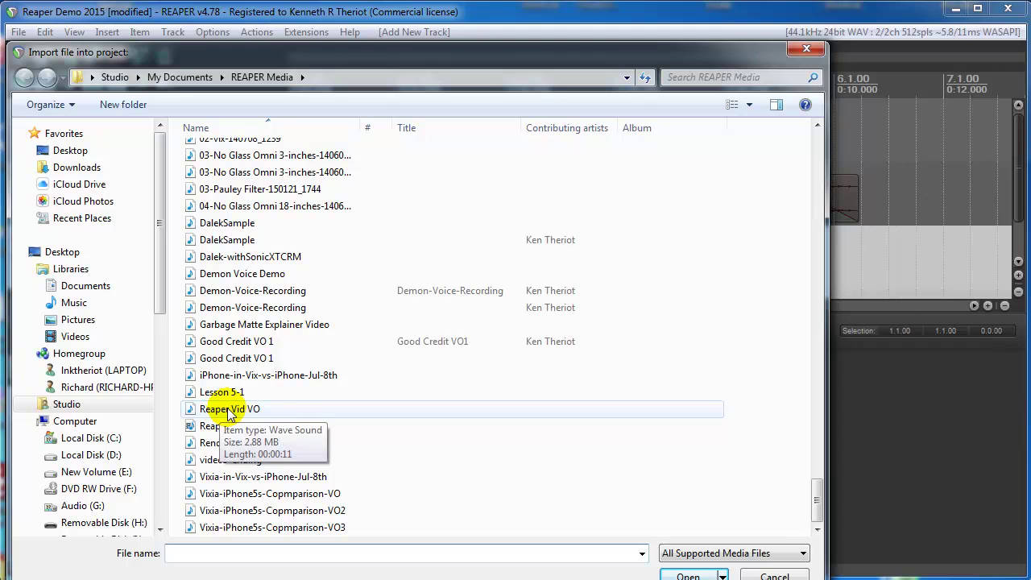
pyautogui.doubleClick(230, 409)
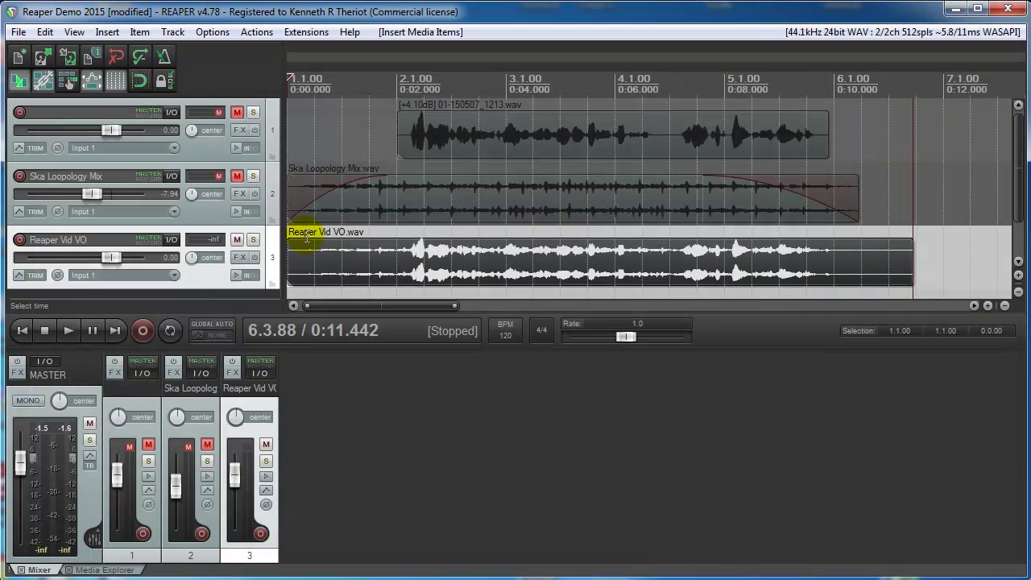
pyautogui.click(71, 330)
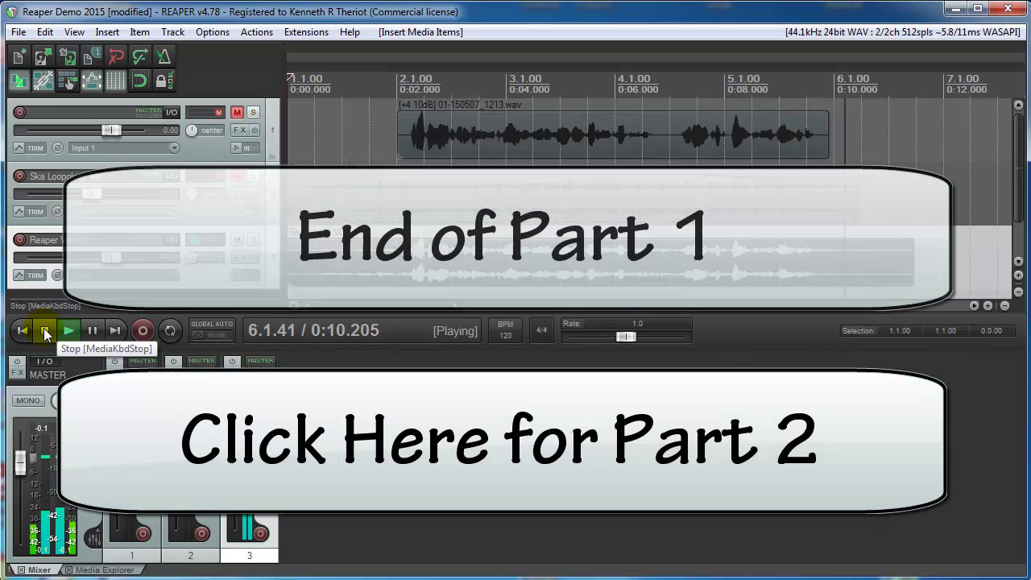
pyautogui.click(45, 331)
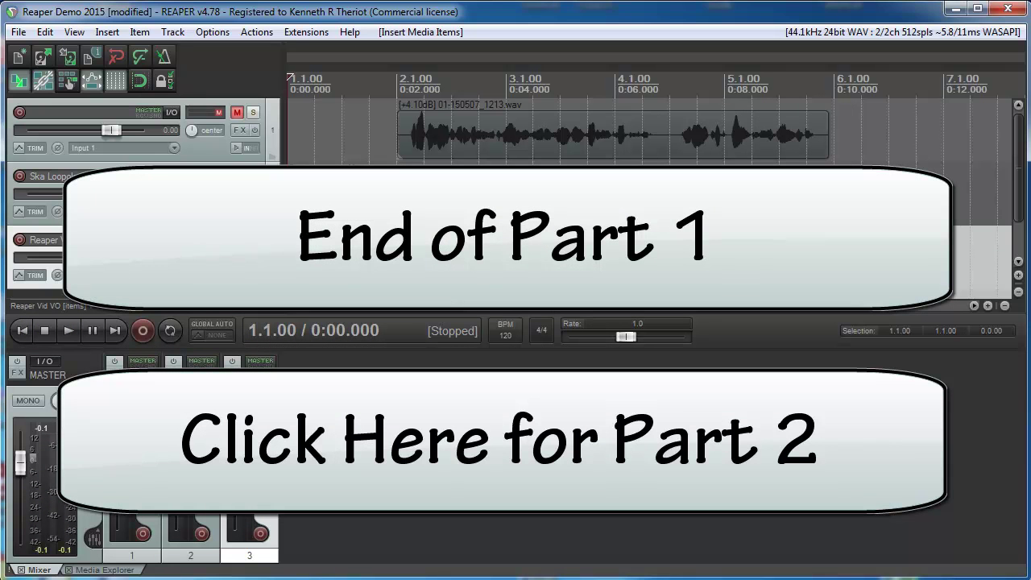